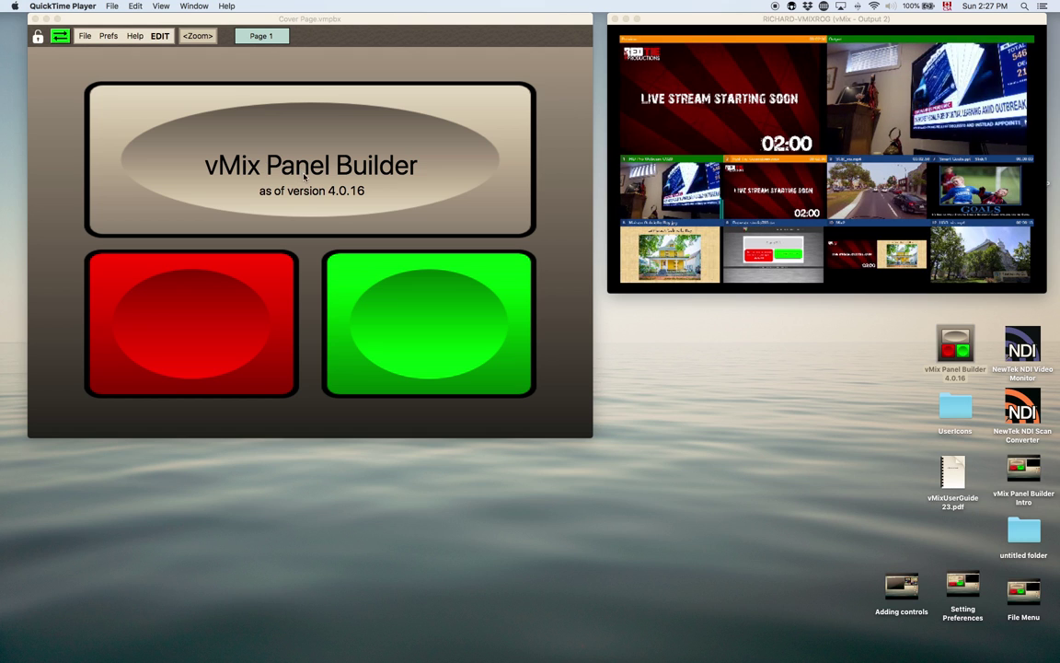
# - Open Tutorials.vmpbx from the Tutorial Panels folder through File > Open
pyautogui.click(84, 37)
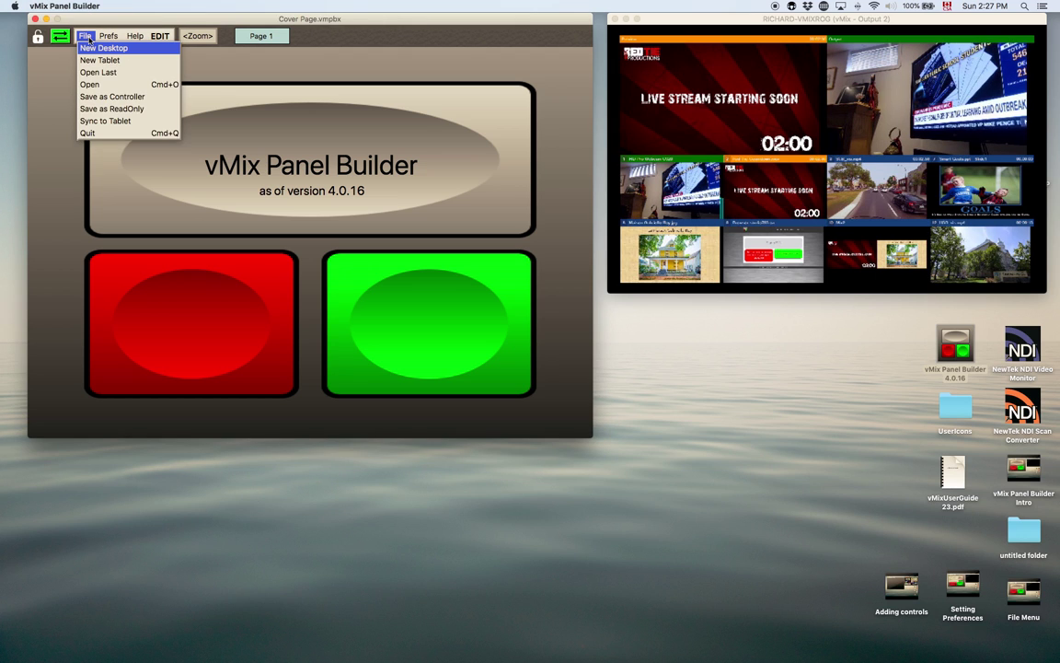
pyautogui.click(107, 87)
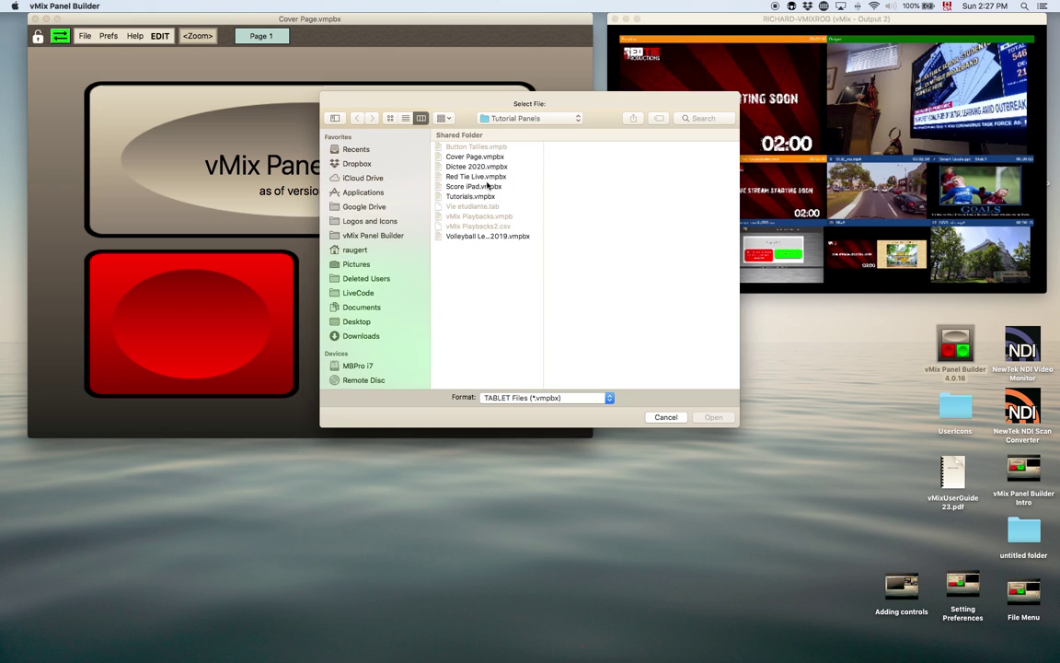
pyautogui.click(481, 197)
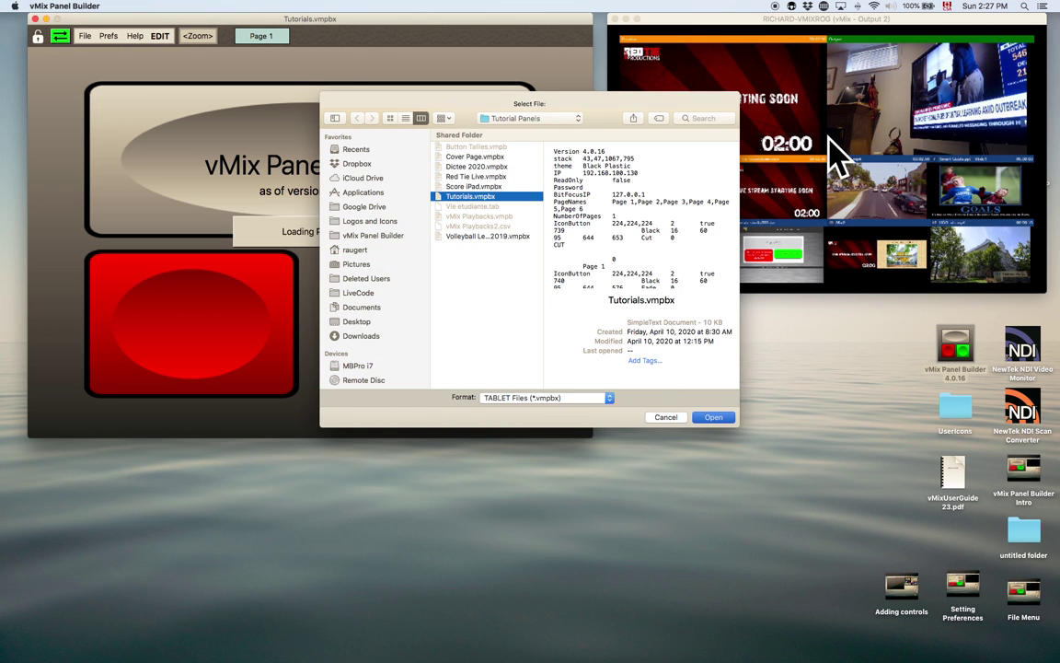
pyautogui.press('Return')
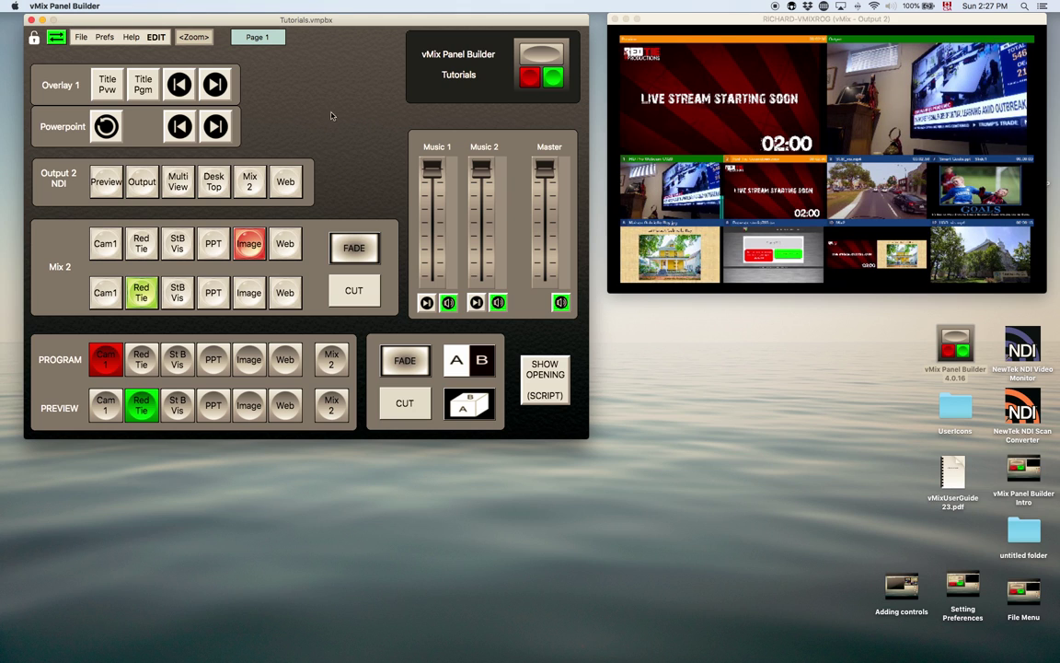
# - Turn on edit mode, move the InfoBox aside, and inspect the CUT button's command
pyautogui.click(156, 37)
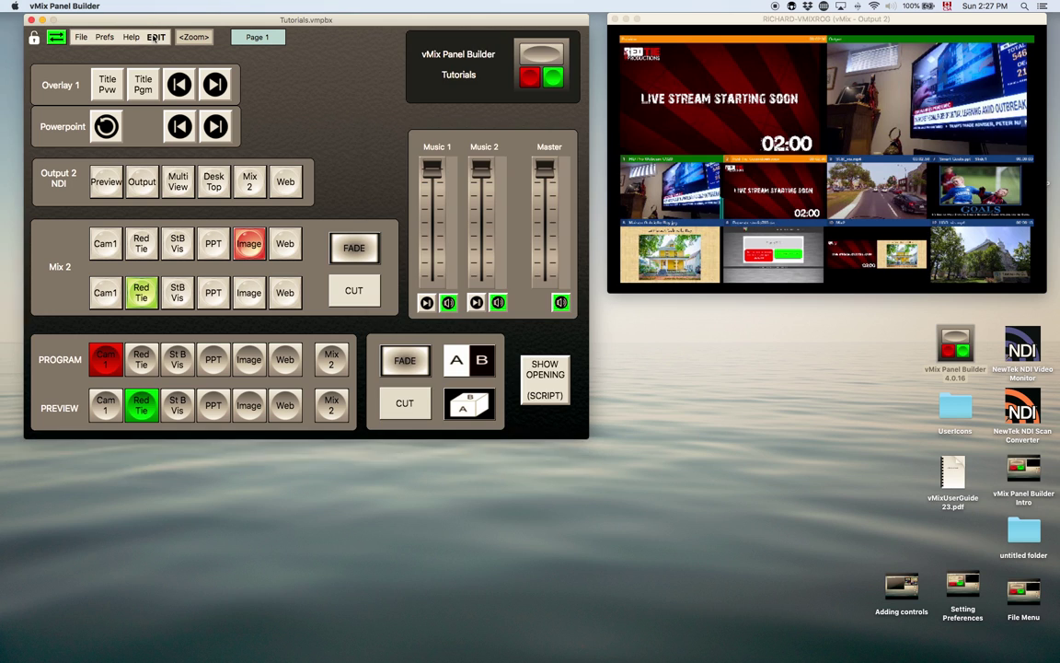
pyautogui.moveTo(462, 43); pyautogui.dragTo(626, 49)
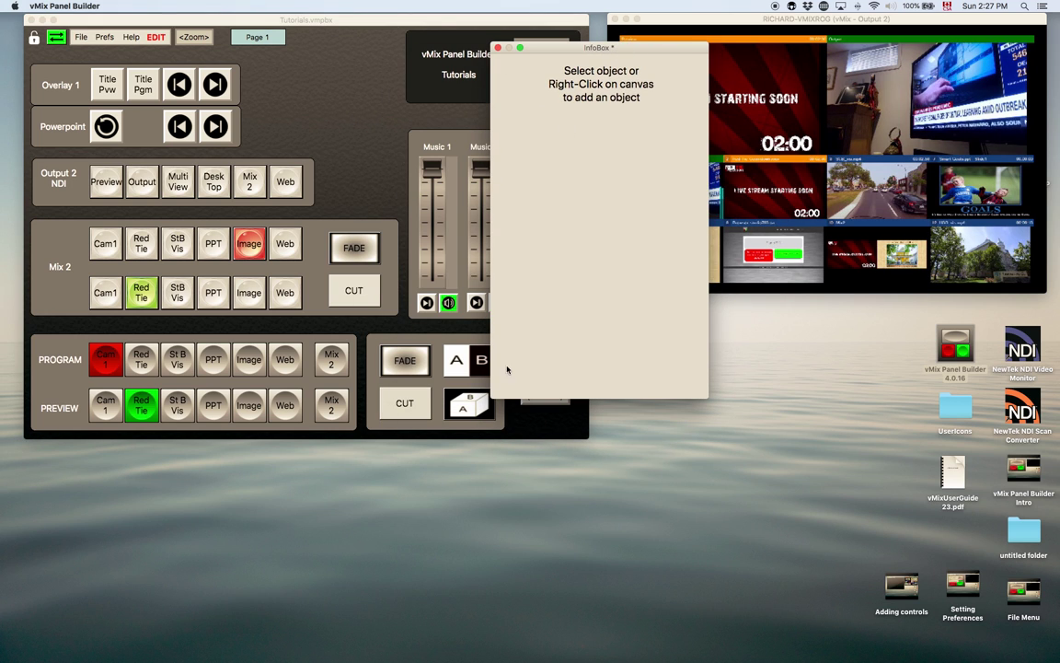
pyautogui.click(405, 405)
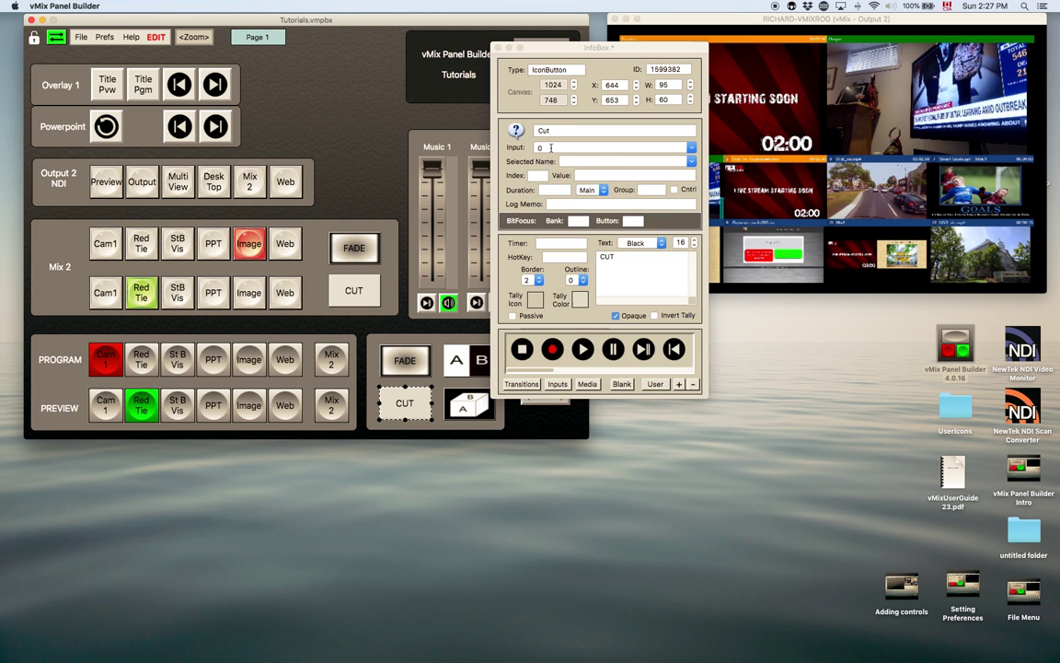
# - Inspect the Program Cam 1 button, which runs CutDirect on HD Pro Webcam C920
pyautogui.moveTo(646, 49); pyautogui.dragTo(632, 47)
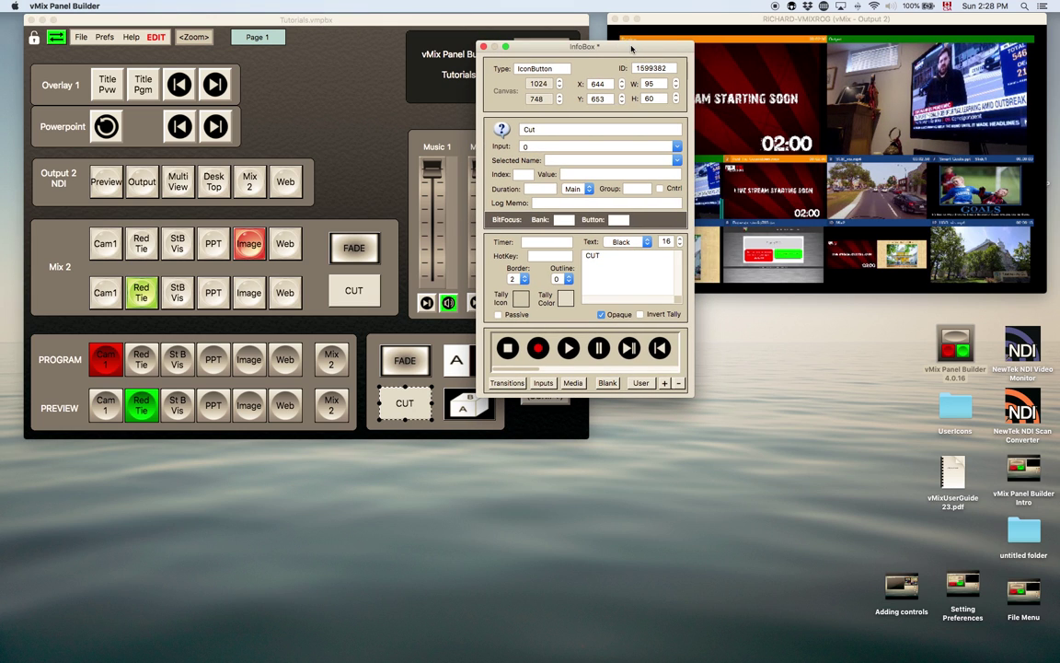
pyautogui.moveTo(631, 47)
pyautogui.mouseDown()
pyautogui.moveTo(635, 61)
pyautogui.moveTo(622, 41)
pyautogui.moveTo(626, 51)
pyautogui.mouseUp()
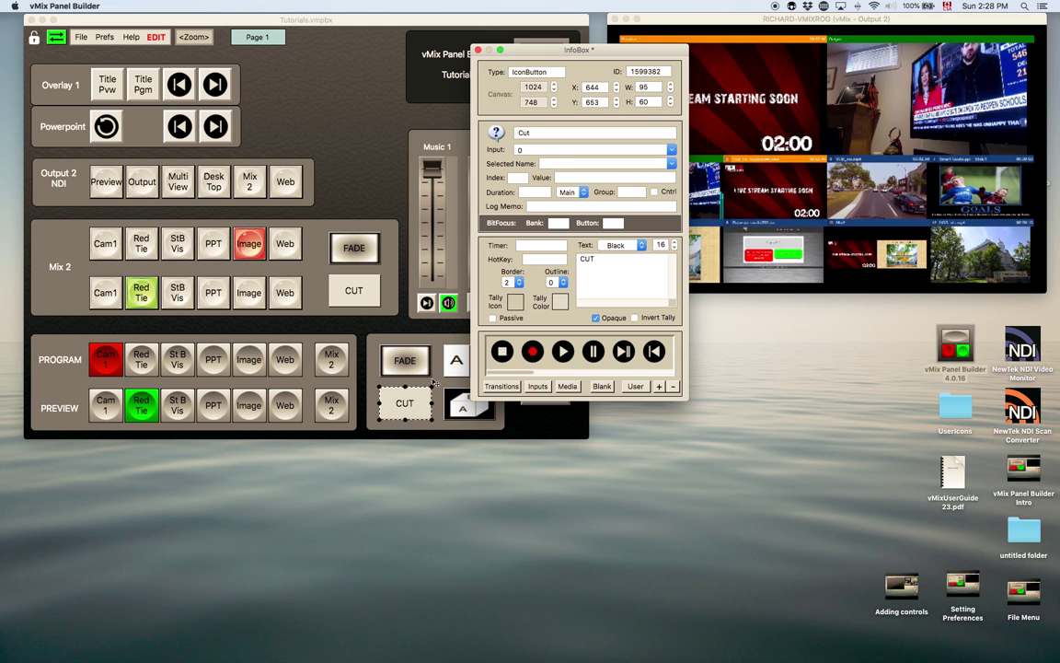
pyautogui.click(116, 357)
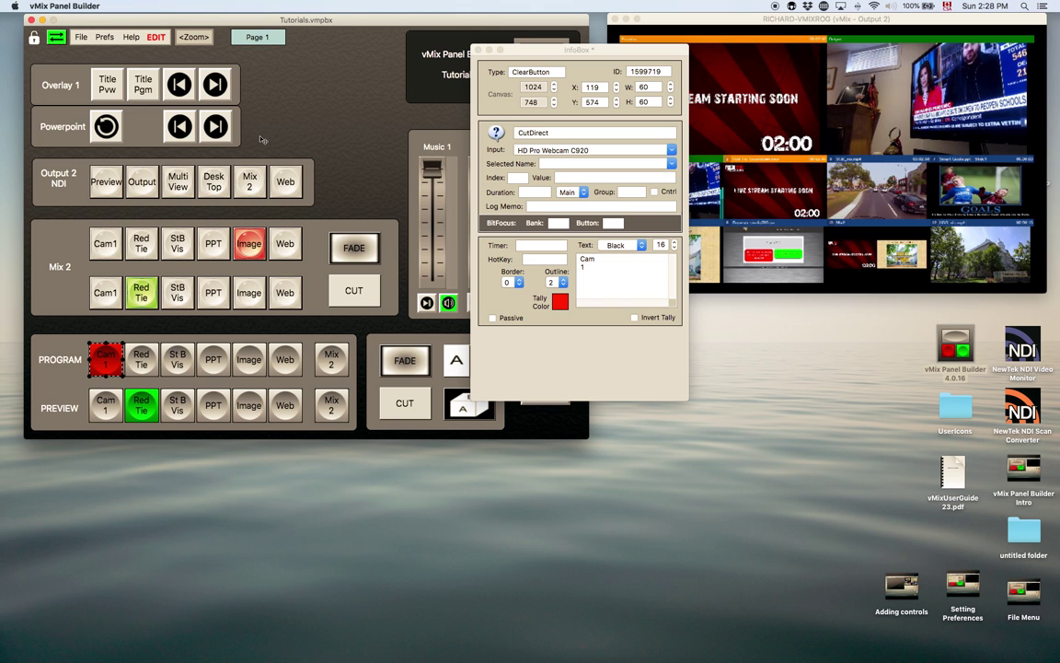
# - Show Title Pvw's PreviewOverlayInput1 on Title 0- The Classic Blue.gtzip, moving the InfoBox left
pyautogui.click(107, 85)
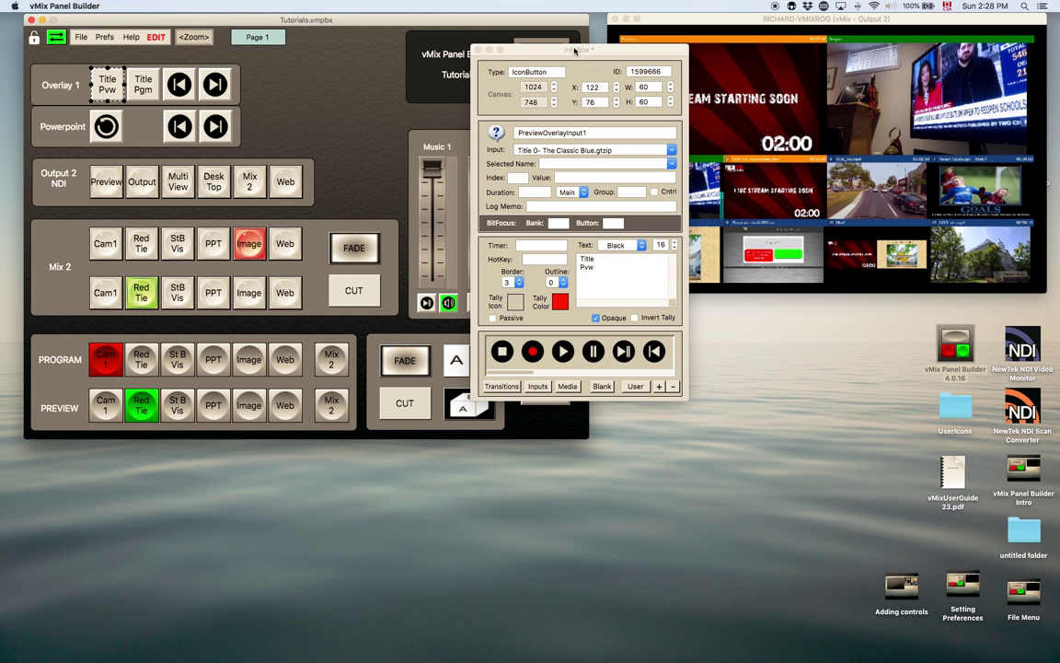
pyautogui.moveTo(575, 50); pyautogui.dragTo(507, 41)
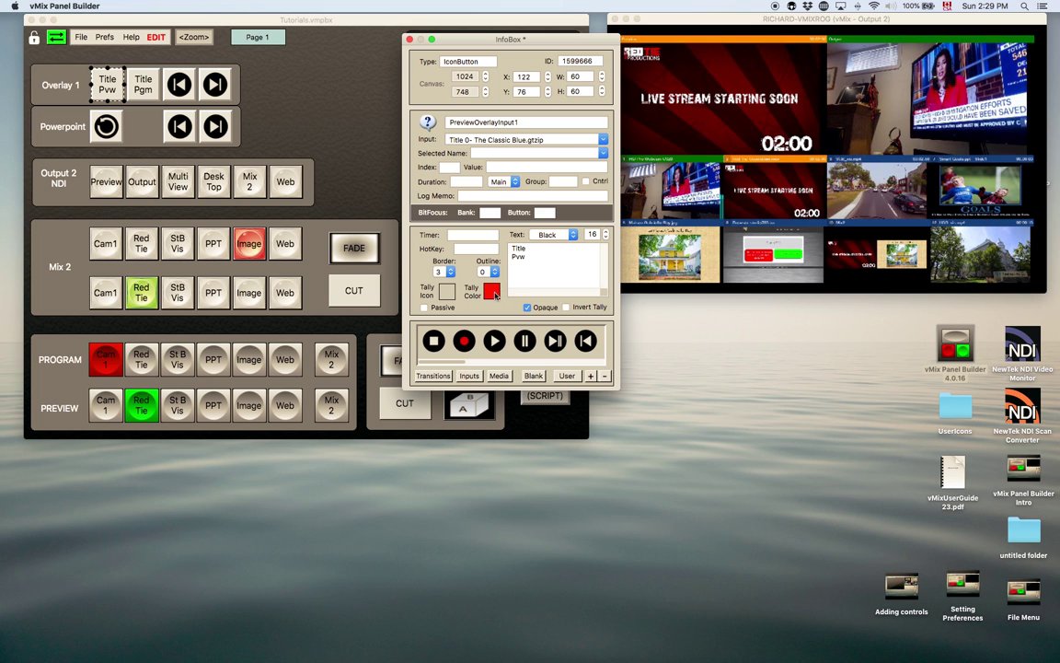
# - Close the InfoBox and toggle the Person 1 title on and off preview
pyautogui.click(411, 40)
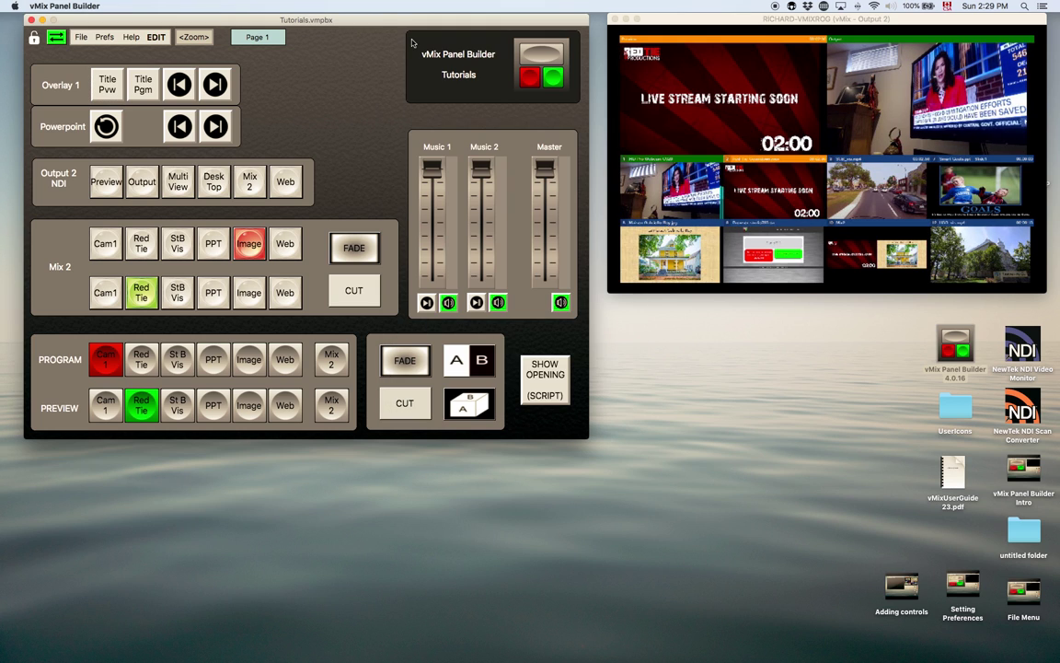
pyautogui.click(108, 89)
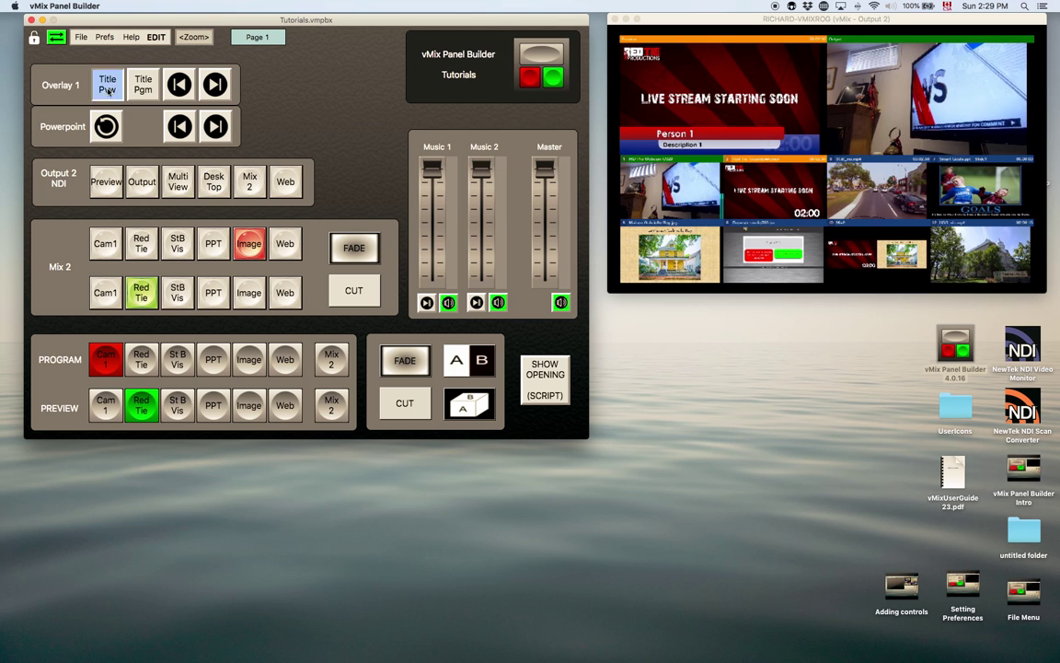
pyautogui.click(107, 89)
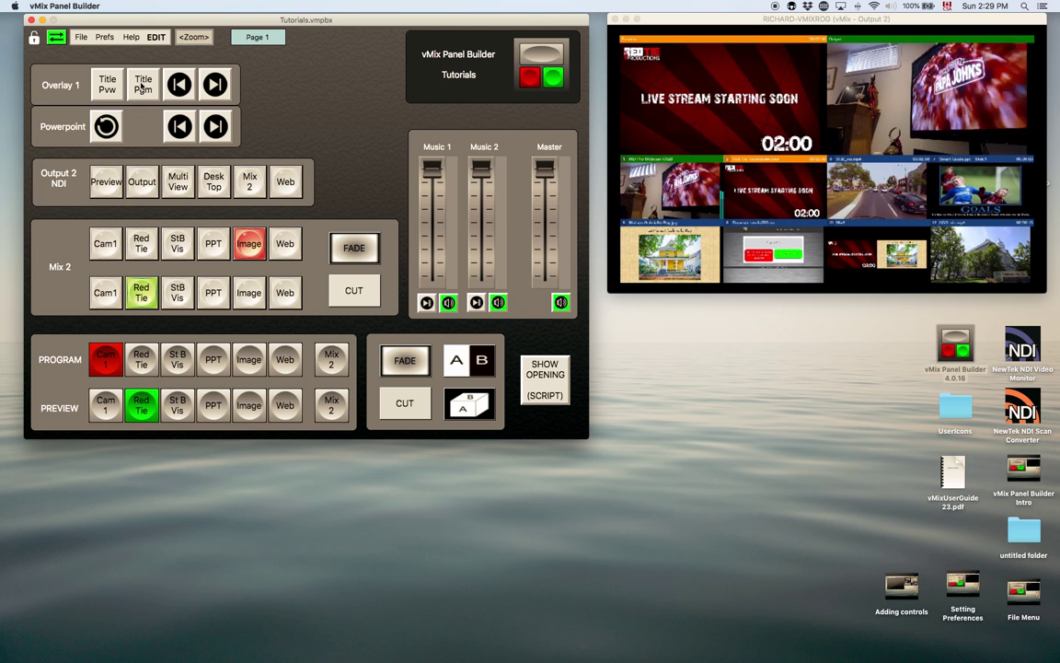
# - Send the Person 1 title to program, swap it to preview and back, then resume editing
pyautogui.click(142, 86)
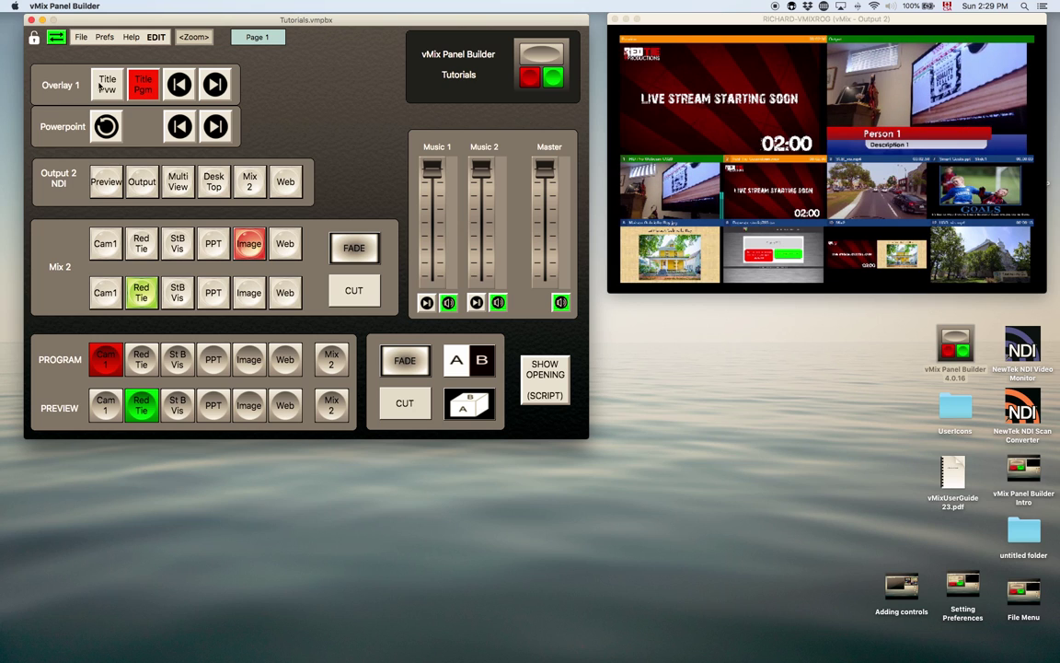
pyautogui.click(107, 84)
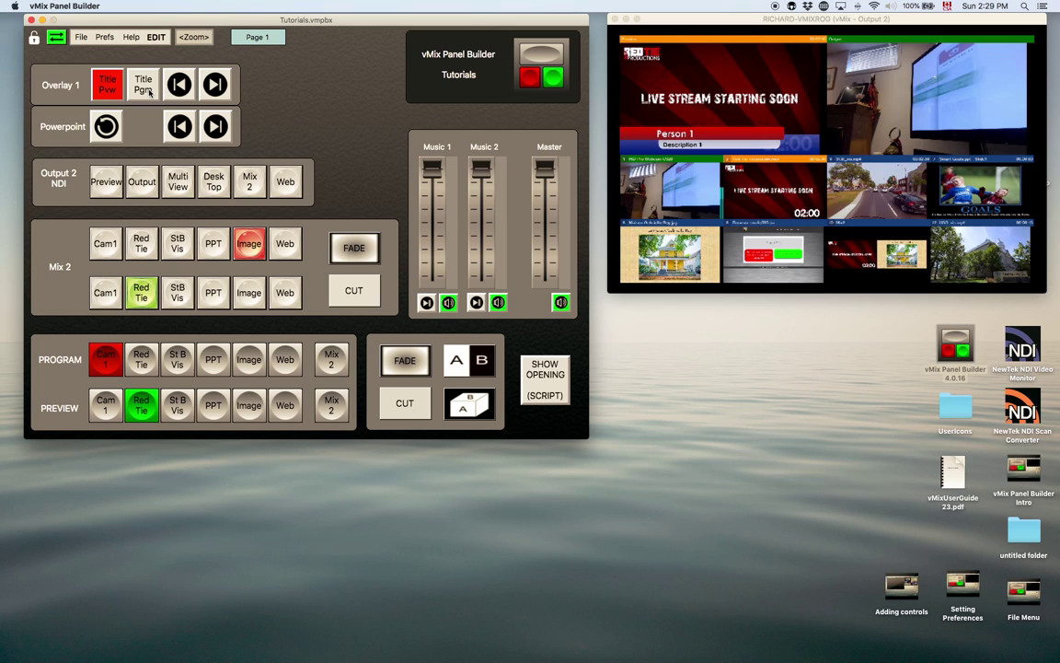
pyautogui.click(145, 87)
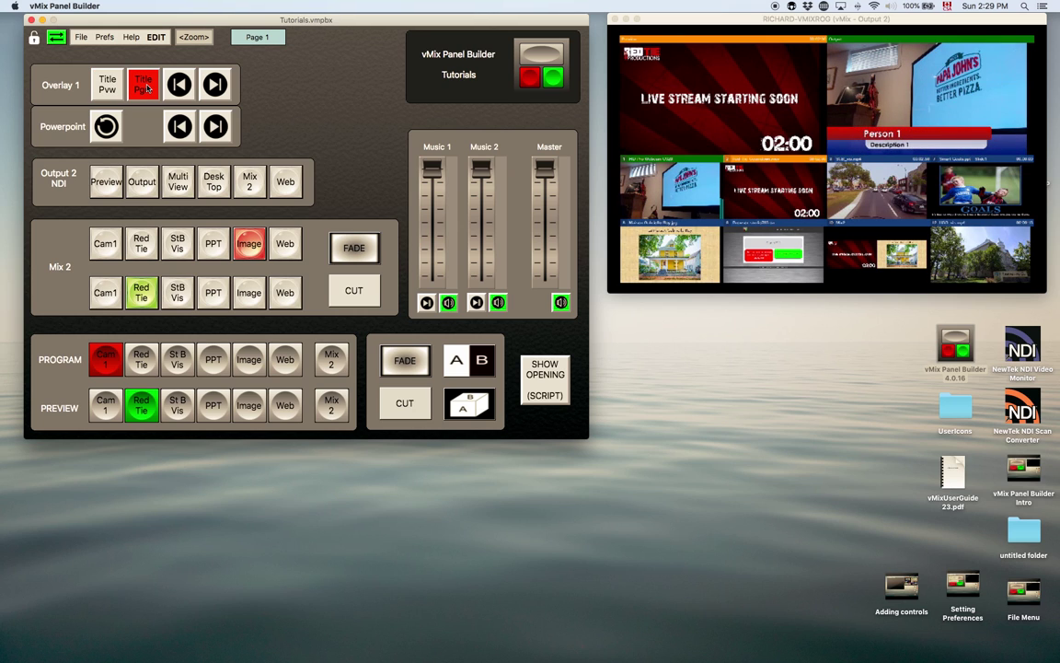
pyautogui.click(153, 37)
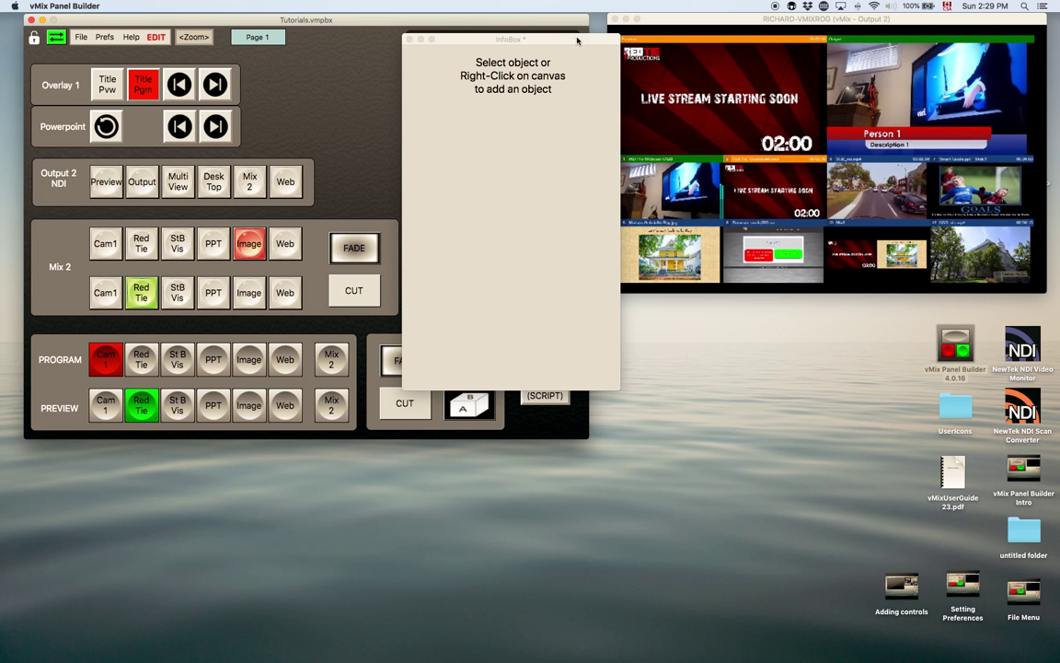
# - Inspect the Overlay 1 PreviousTitlePreset and NextTitlePreset buttons, then close the InfoBox
pyautogui.click(173, 84)
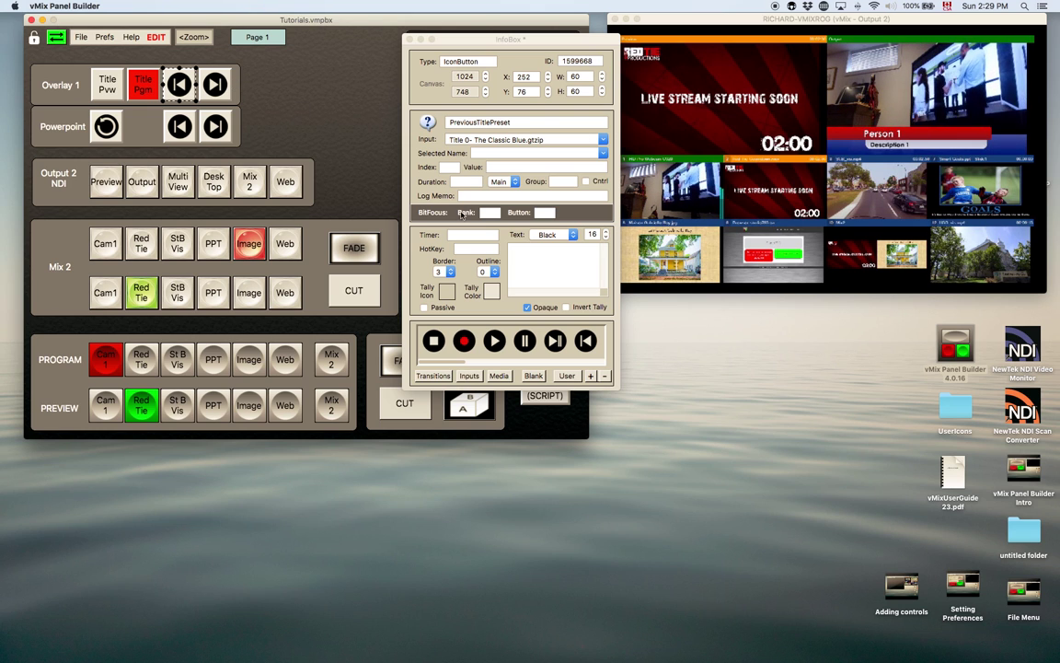
pyautogui.click(201, 82)
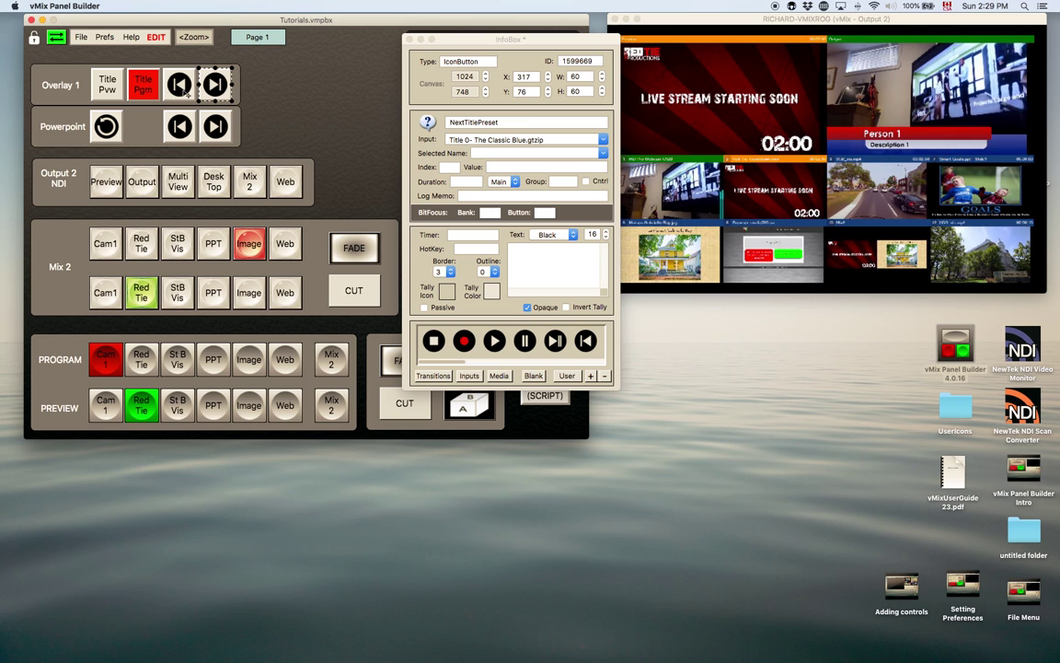
pyautogui.click(182, 88)
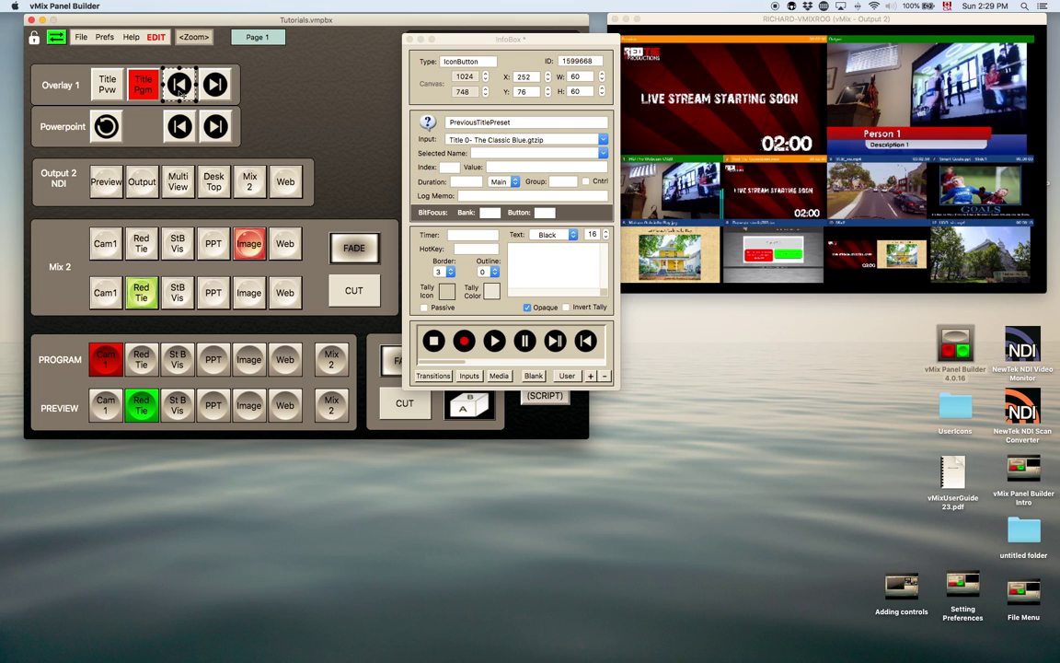
pyautogui.click(411, 40)
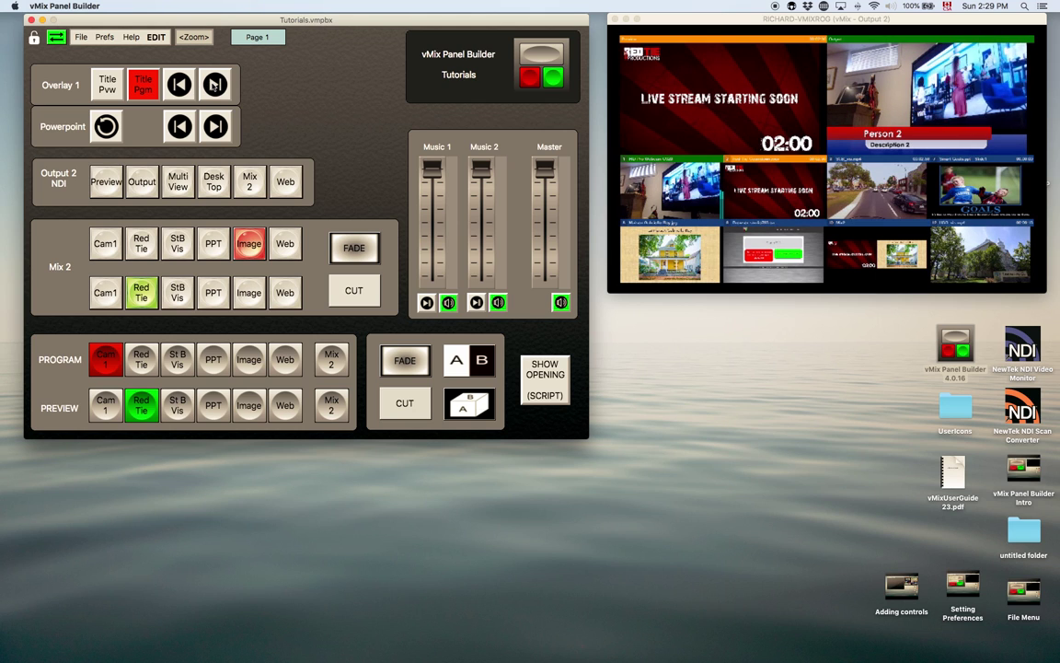
# - Cycle the lower third through Person 1–3, put PPT on program, and remove the title overlay
pyautogui.click(214, 84)
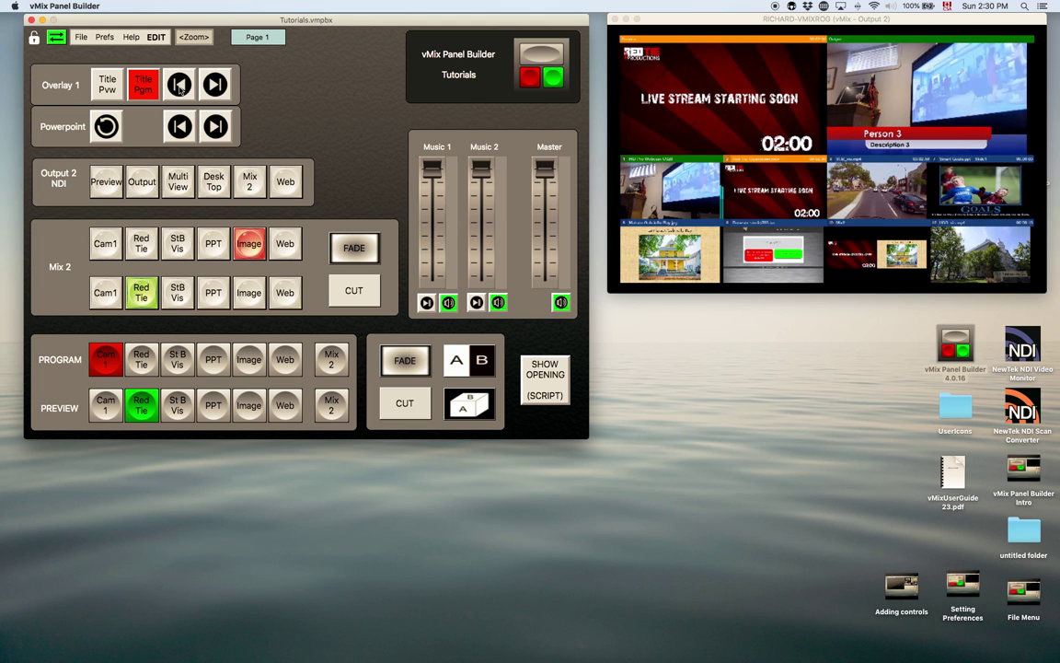
pyautogui.click(181, 85)
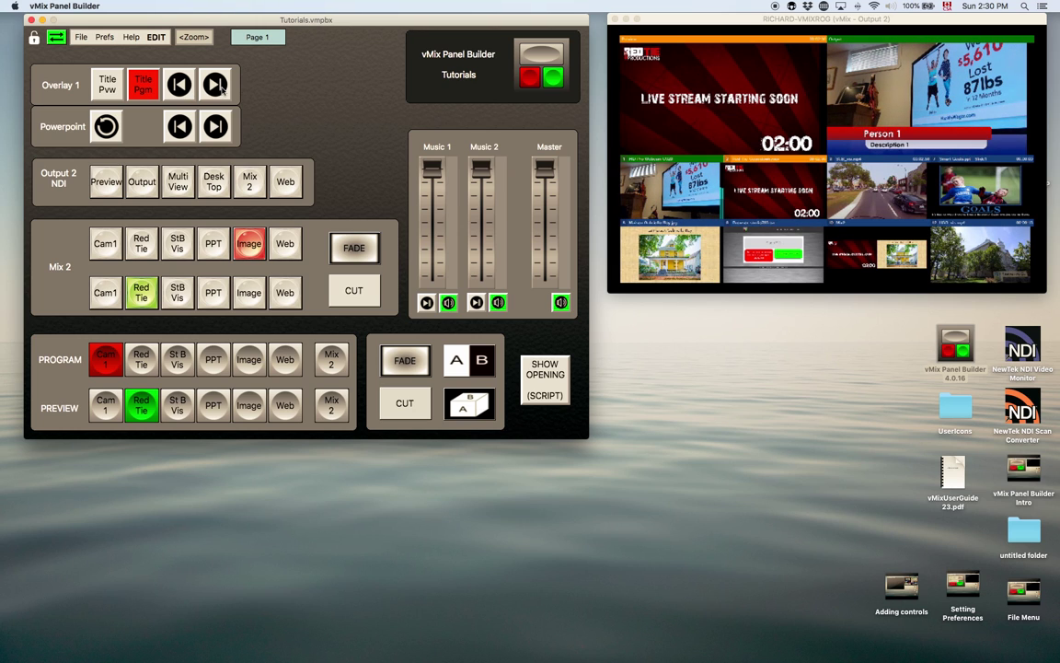
pyautogui.click(215, 85)
pyautogui.click(214, 84)
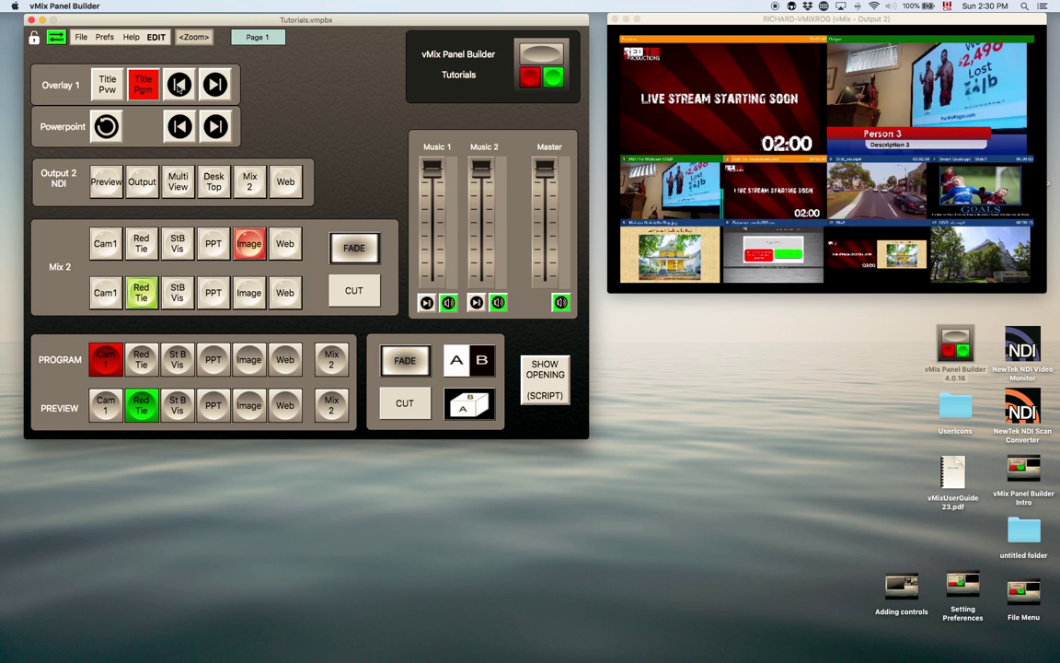
pyautogui.click(179, 86)
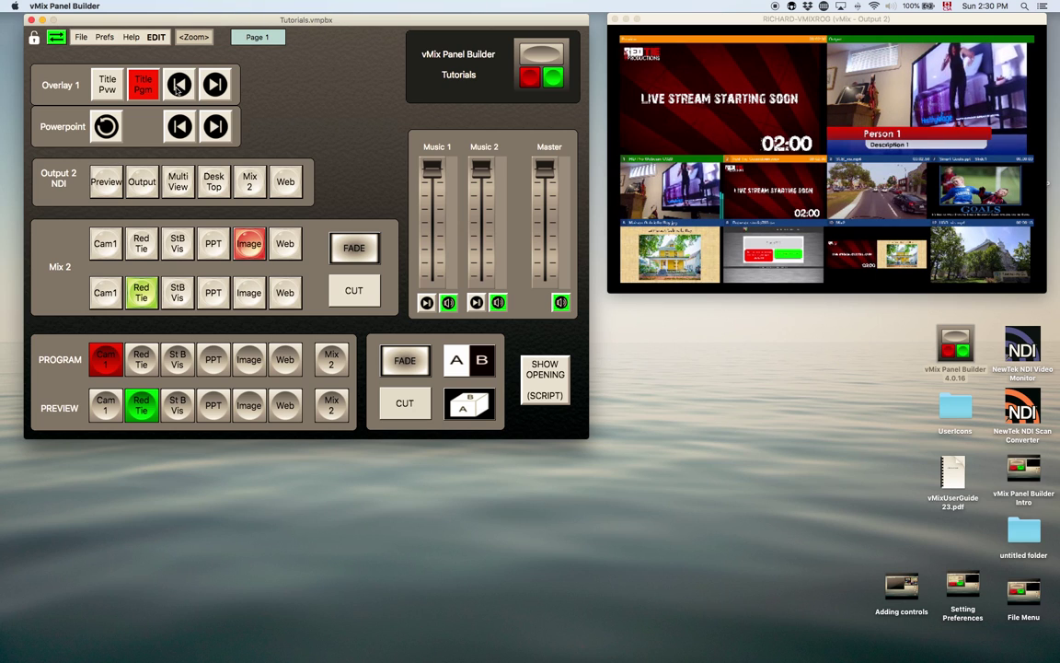
pyautogui.click(221, 365)
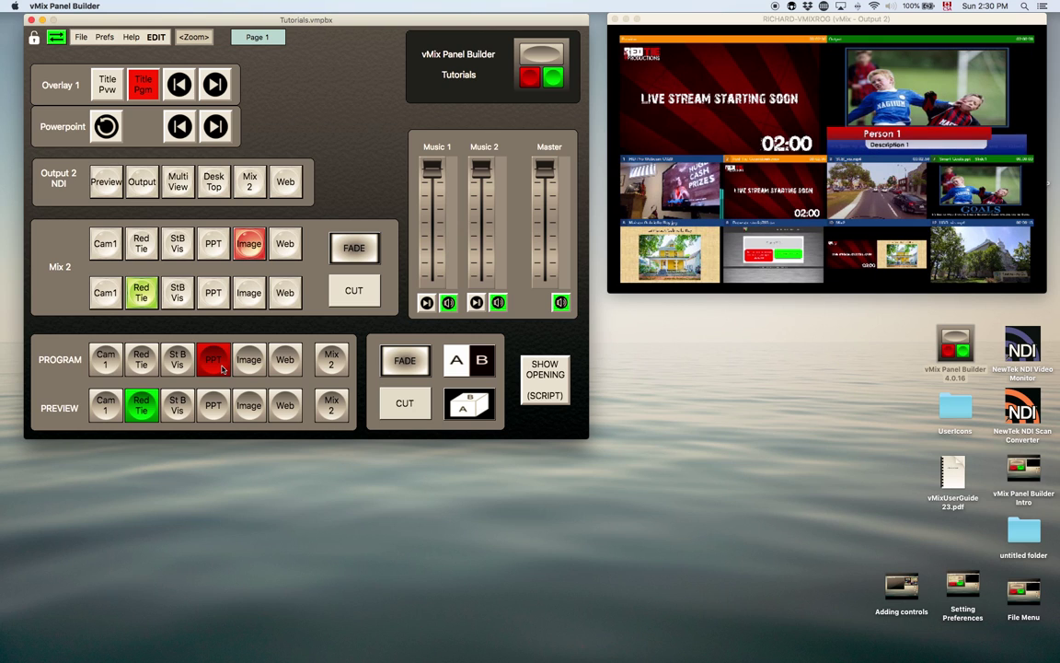
pyautogui.click(147, 92)
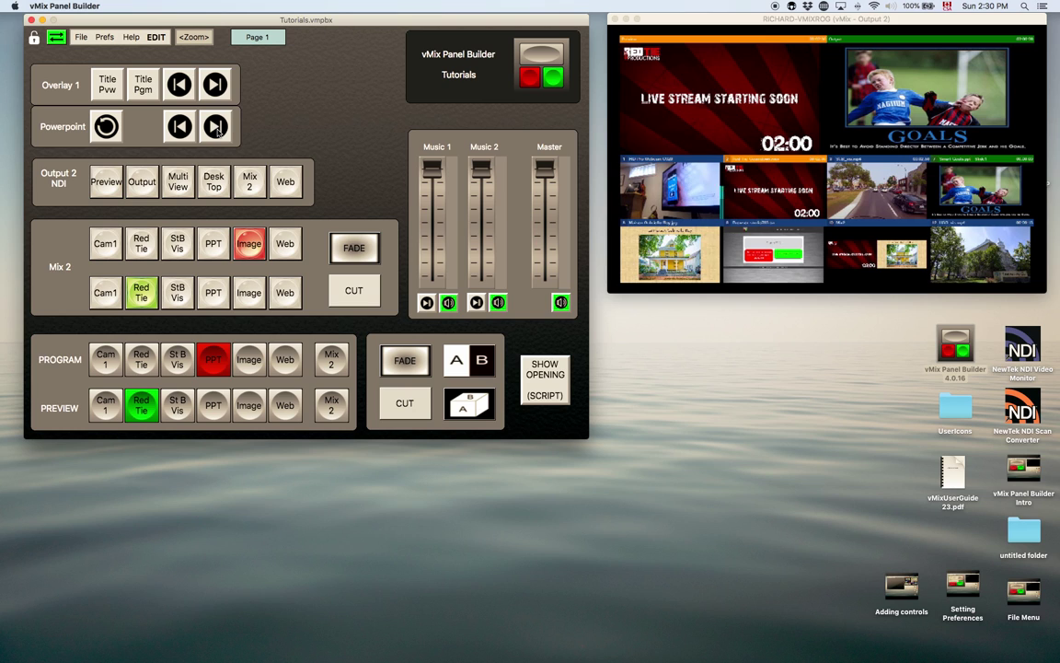
# - In edit mode, reveal the Powerpoint buttons' NextItem and PreviousItem commands on Smart Goals.ppt
pyautogui.click(156, 37)
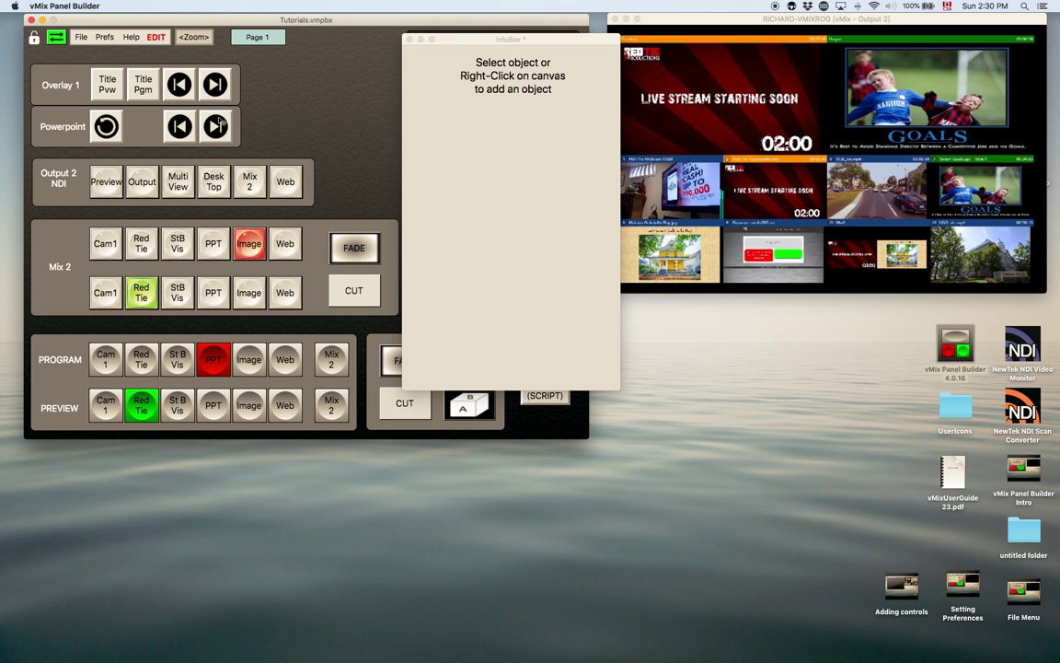
pyautogui.click(217, 125)
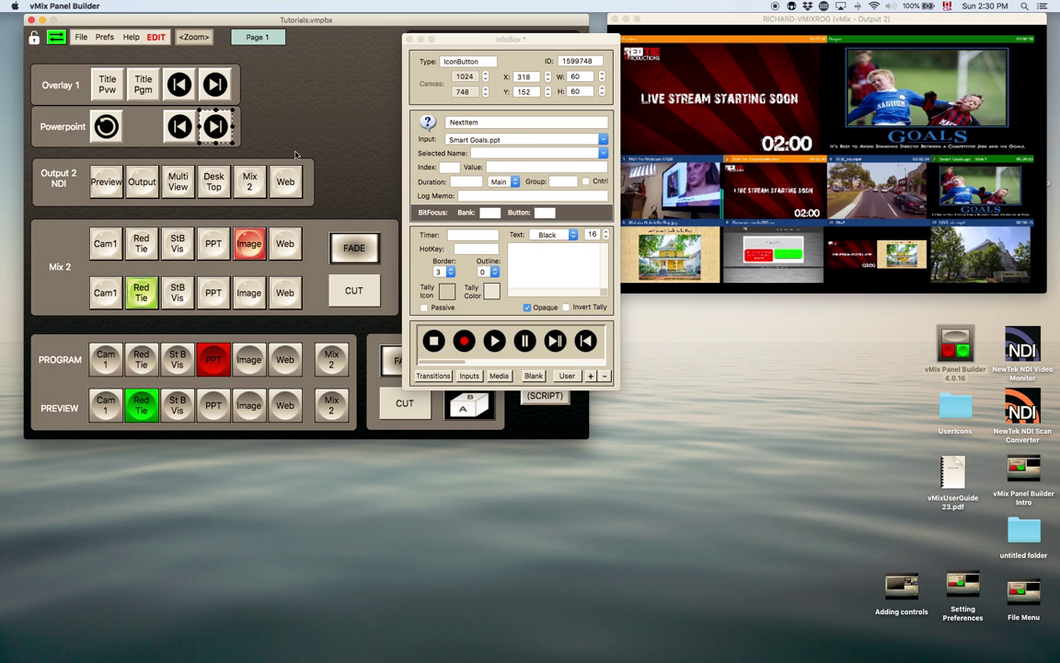
pyautogui.click(184, 131)
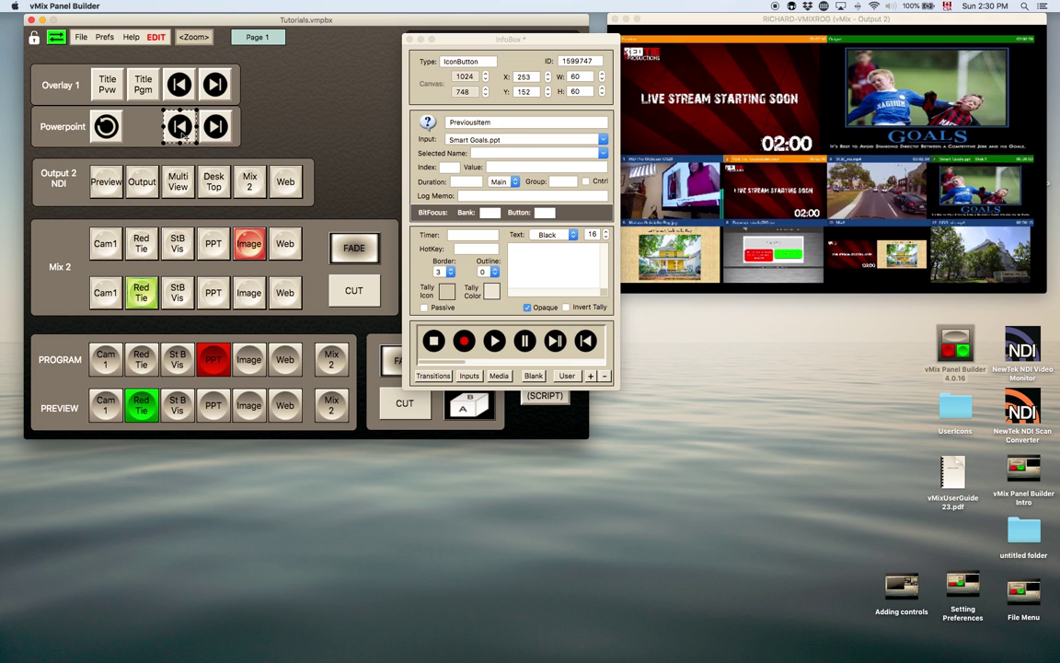
# - Exit edit mode, advance Smart Goals three slides, then restart it at the GOALS slide
pyautogui.click(156, 37)
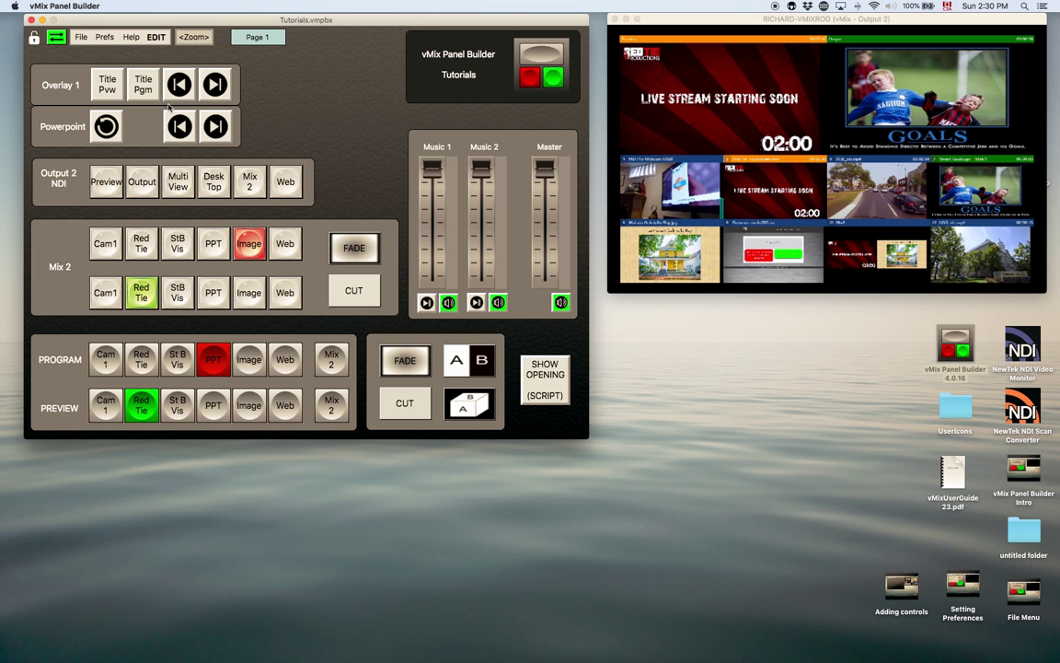
pyautogui.click(212, 127)
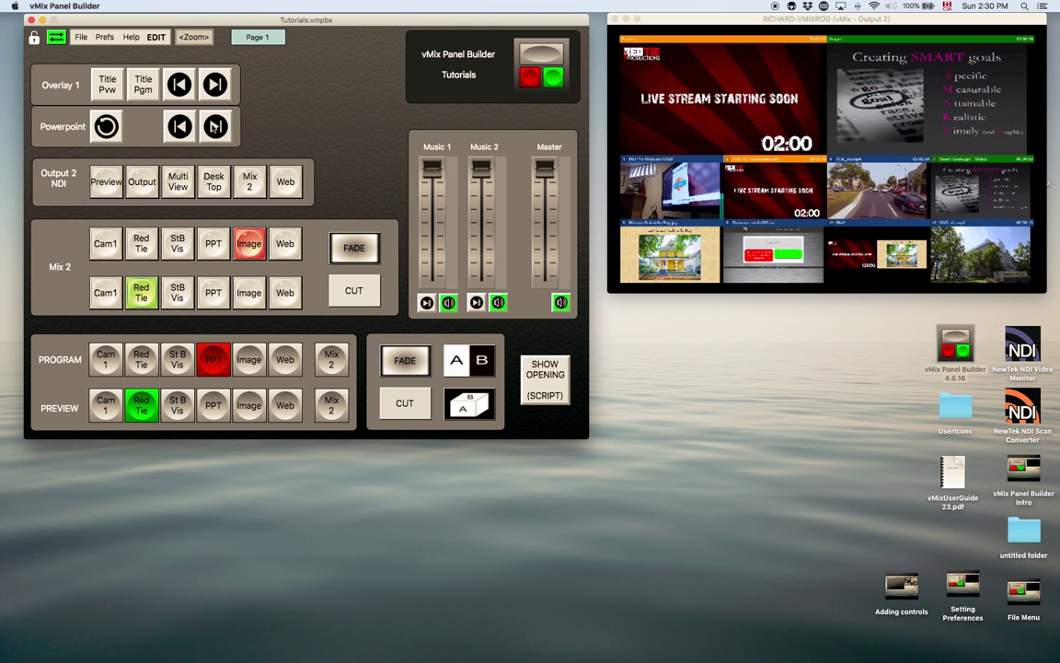
pyautogui.click(213, 127)
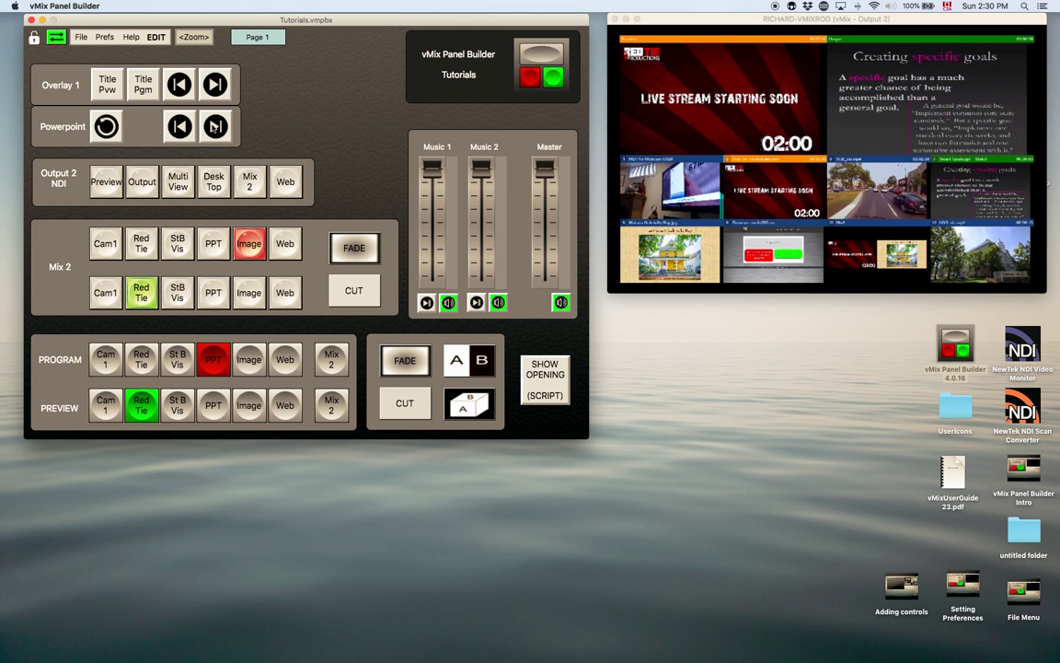
pyautogui.click(212, 127)
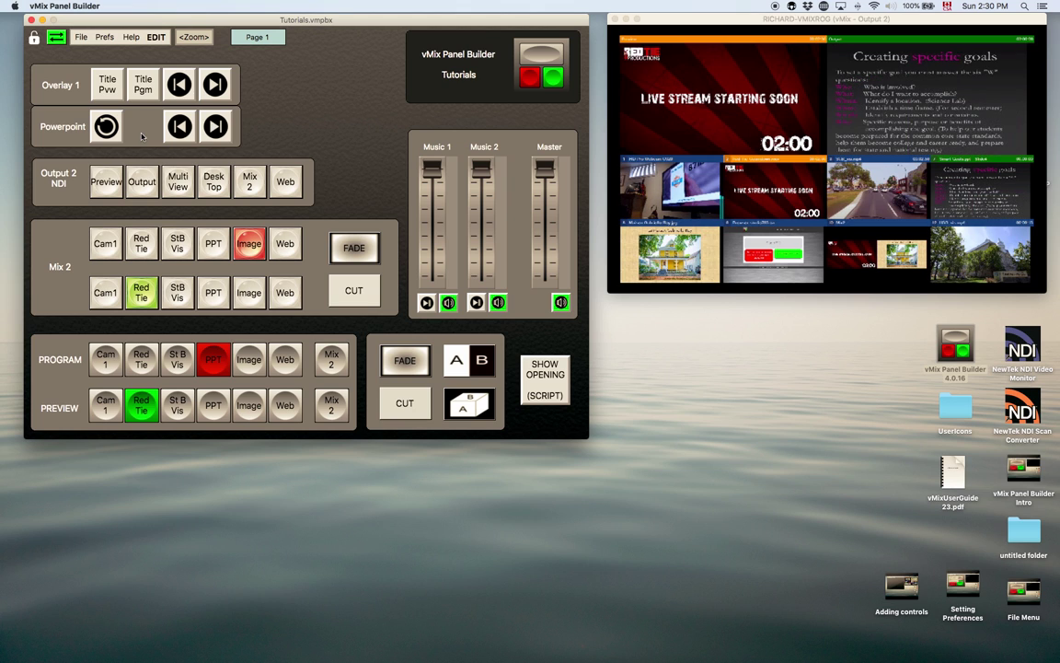
pyautogui.click(107, 127)
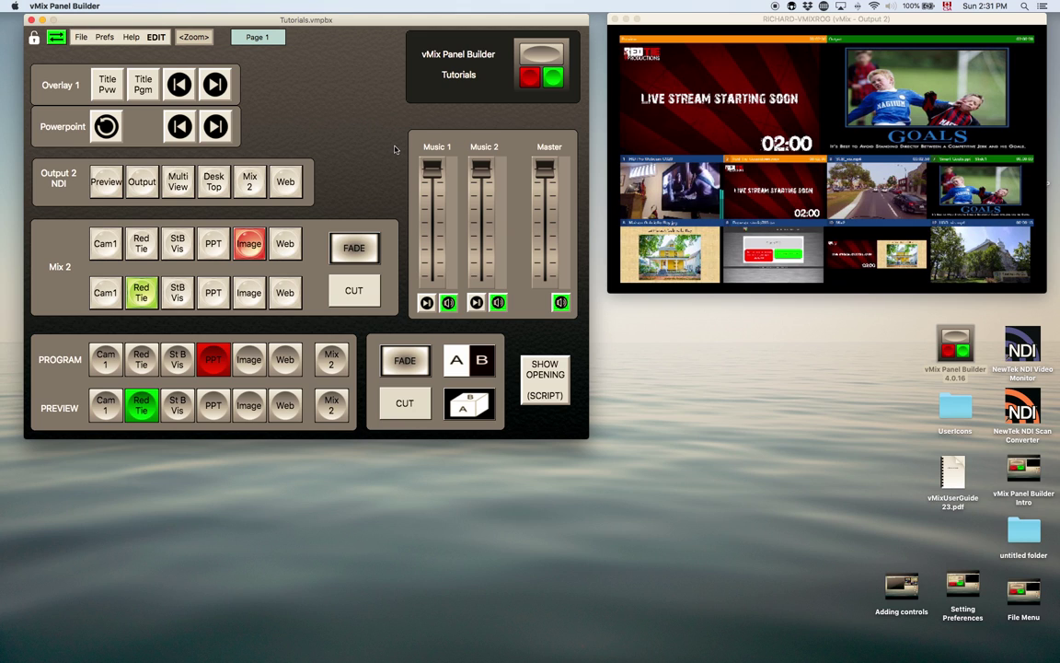
pyautogui.click(155, 37)
pyautogui.moveTo(559, 46); pyautogui.dragTo(753, 124)
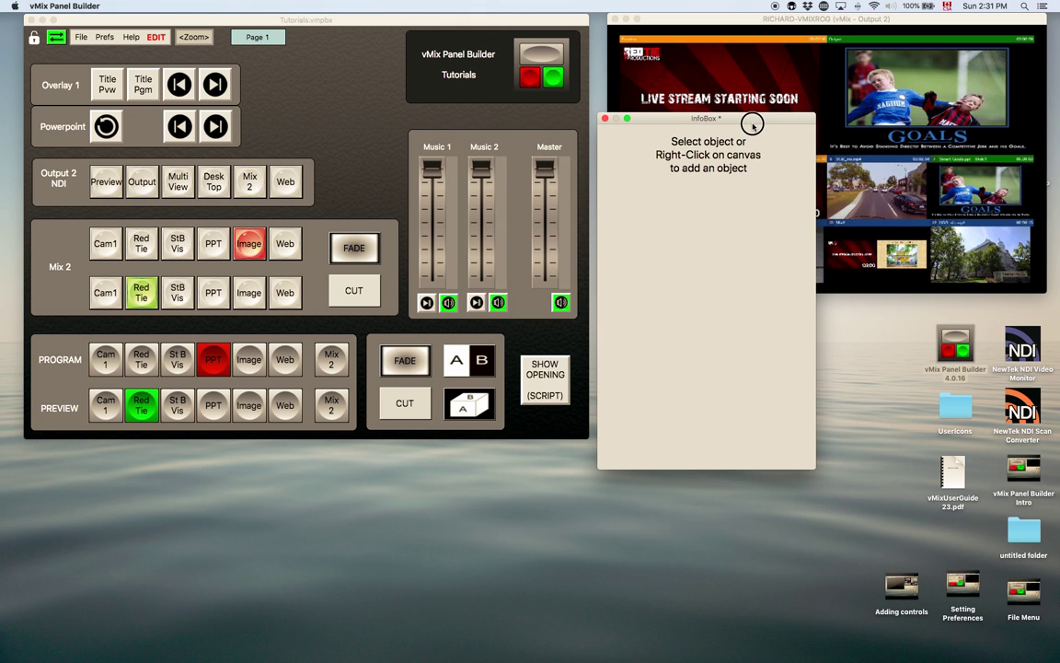
pyautogui.click(444, 245)
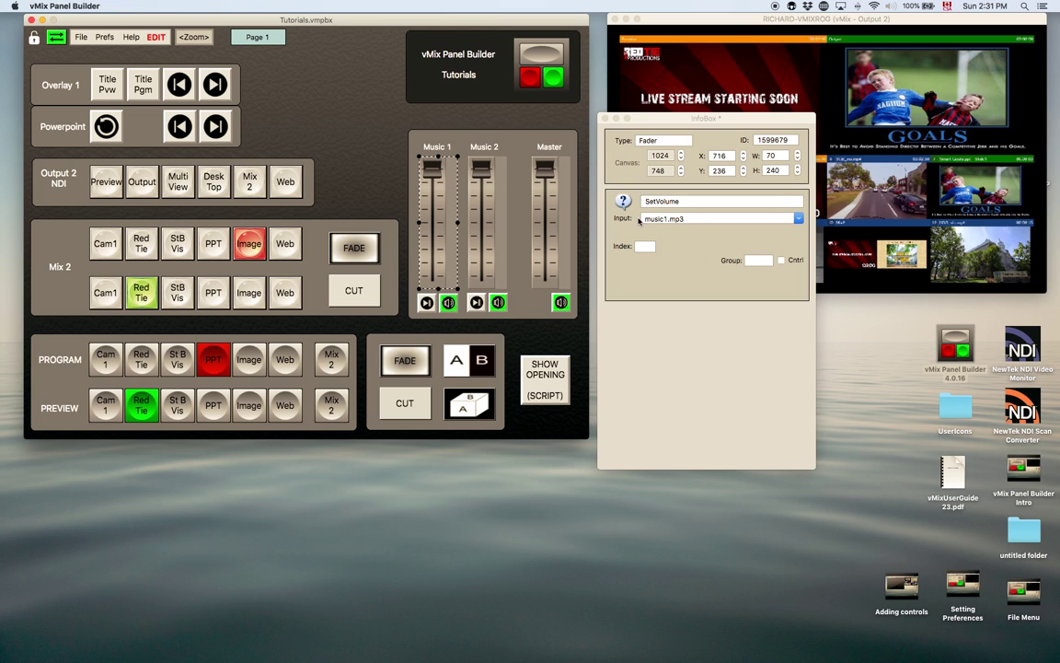
pyautogui.click(474, 227)
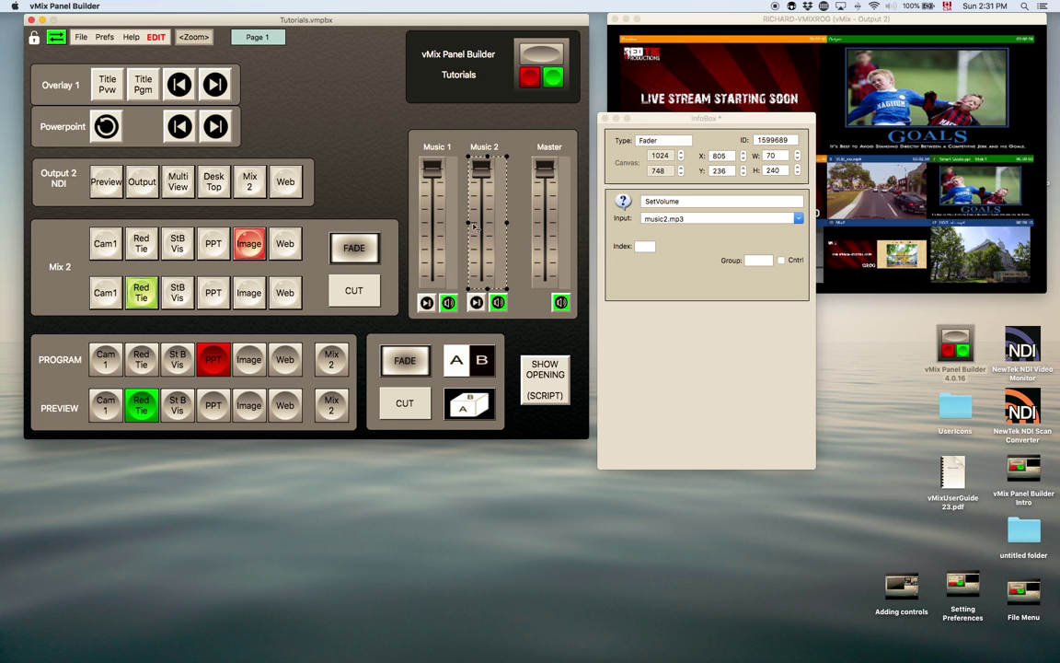
pyautogui.click(433, 276)
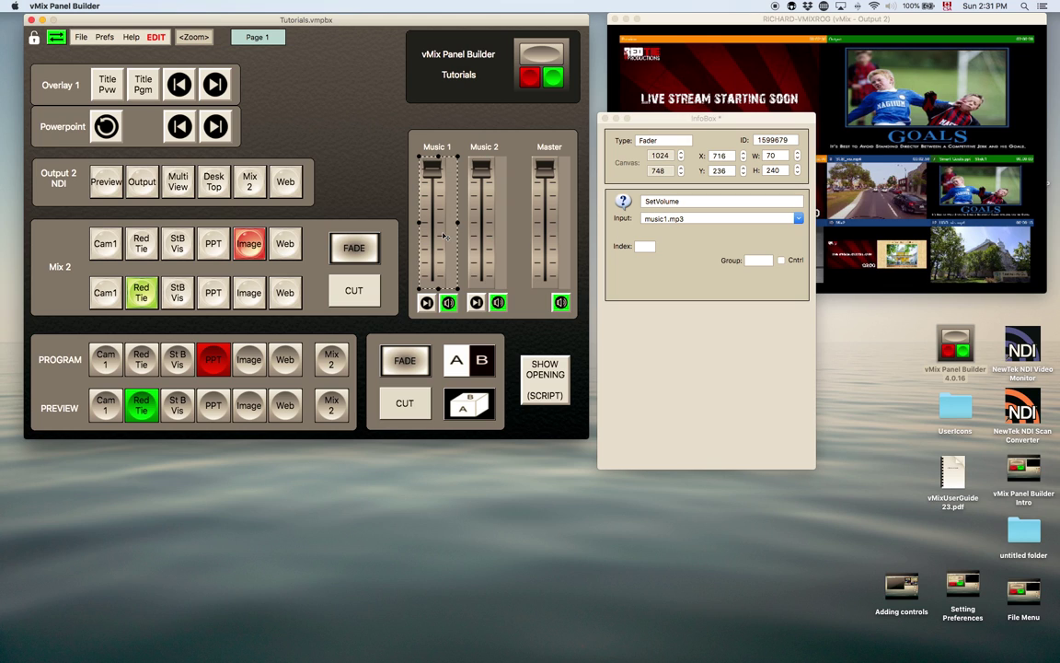
pyautogui.click(429, 304)
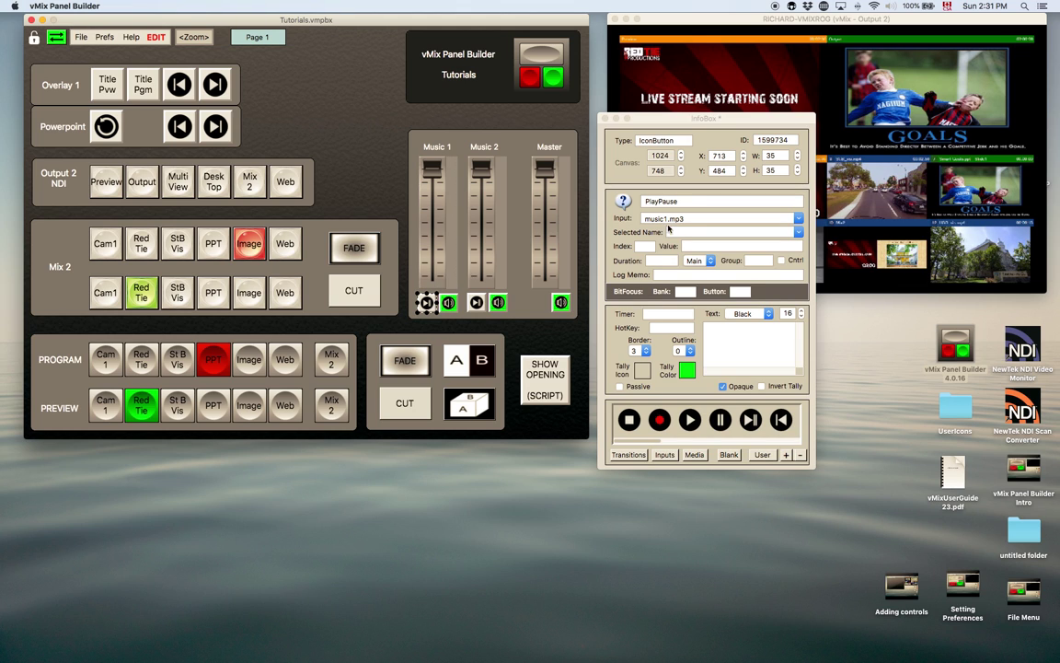
pyautogui.click(449, 303)
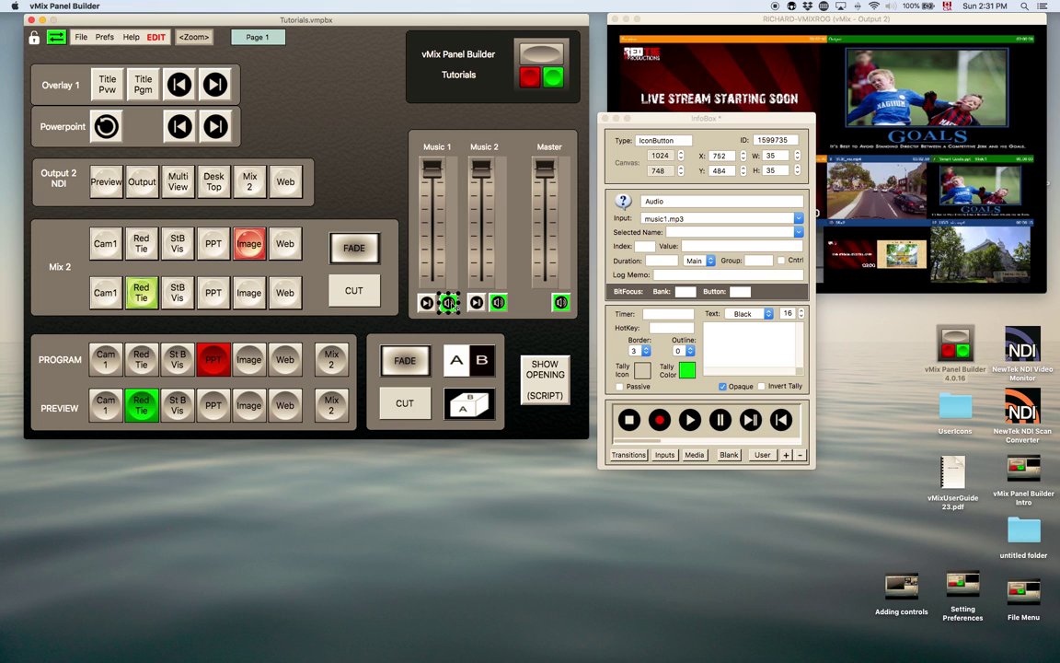
pyautogui.click(549, 258)
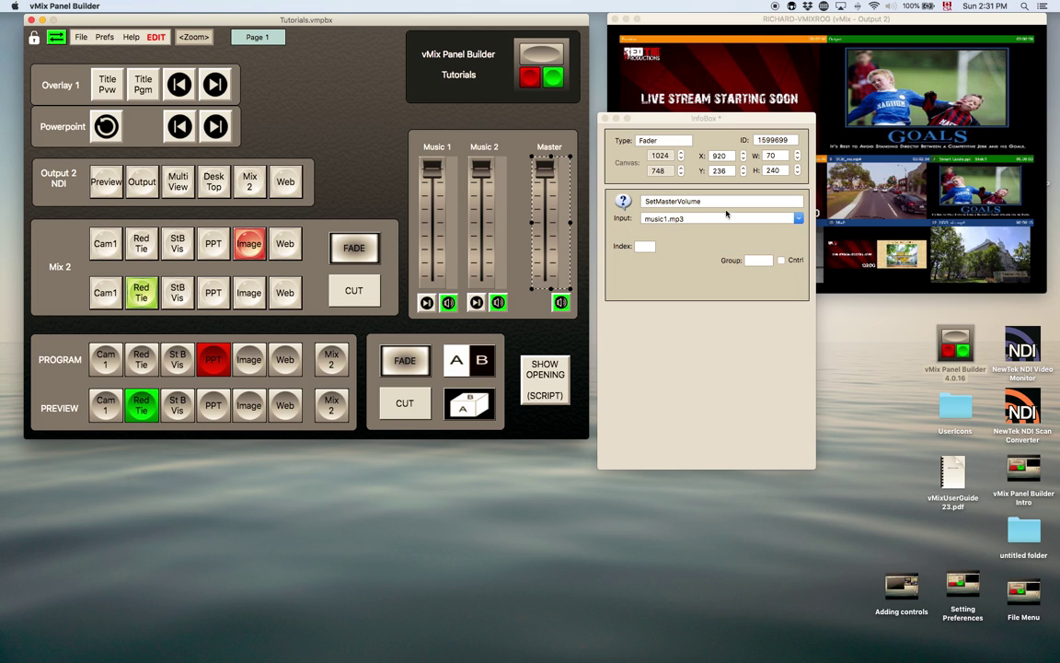
pyautogui.click(561, 303)
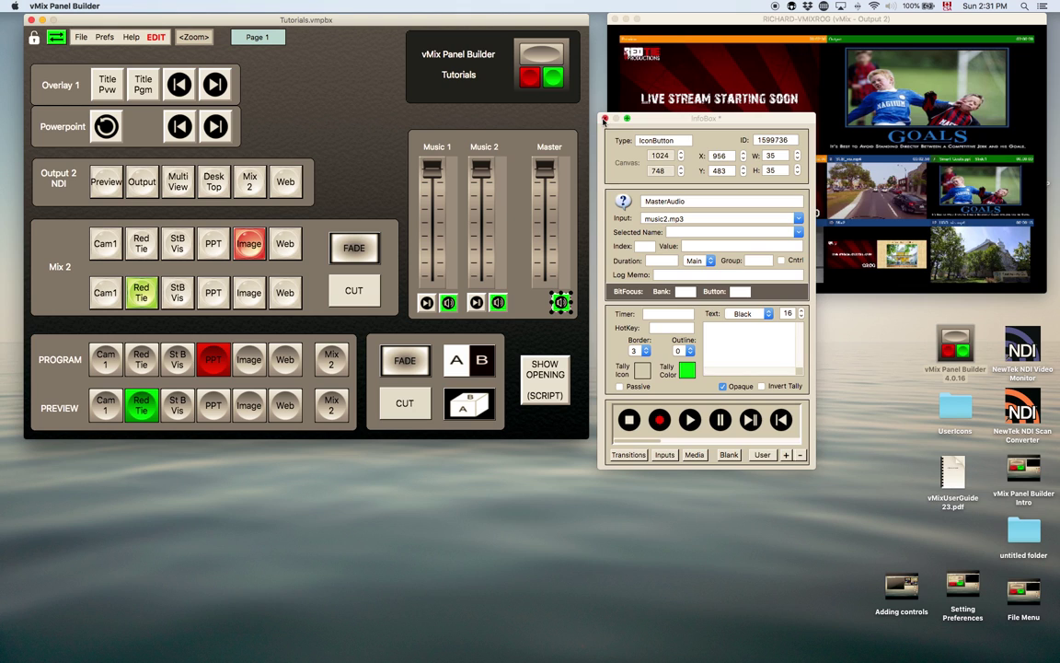
pyautogui.click(605, 118)
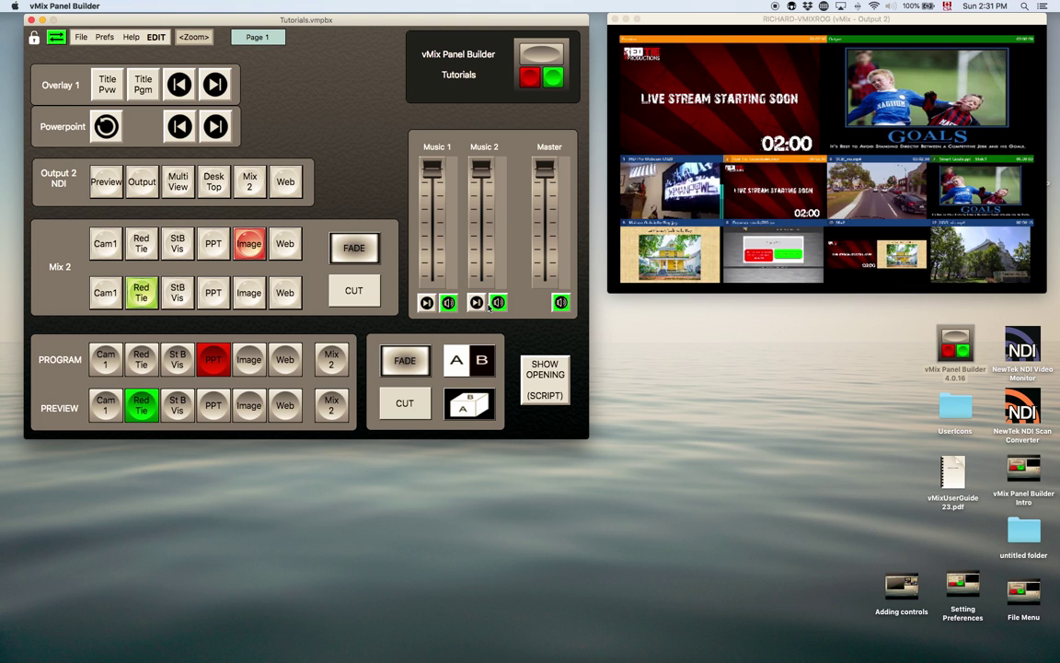
# - Play Music 2, lower its fader to mid-level, and toggle its master audio button
pyautogui.click(476, 301)
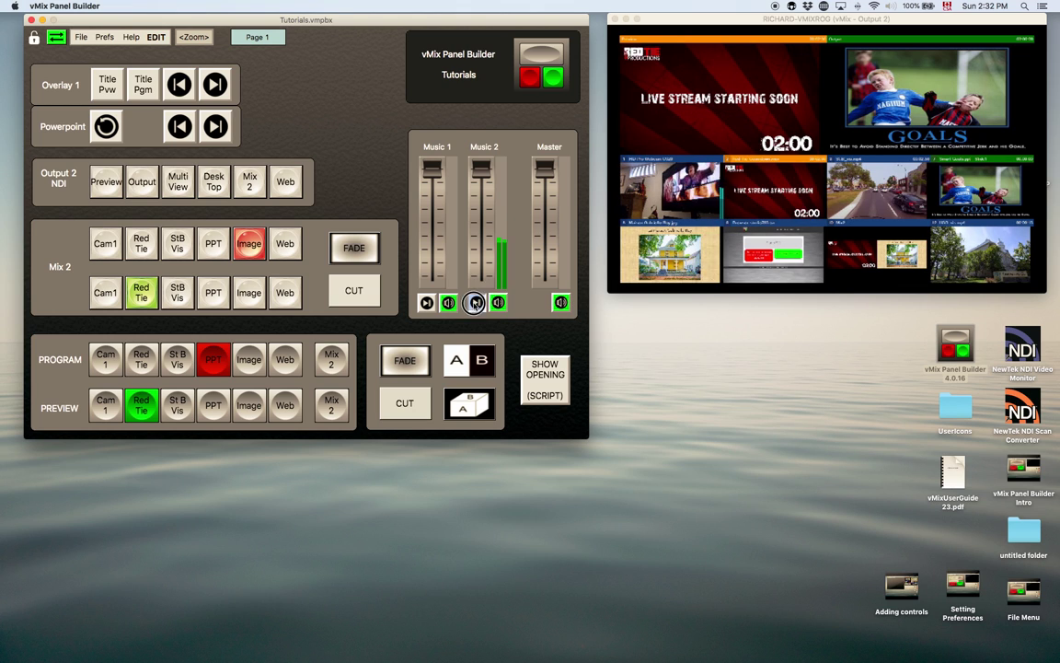
pyautogui.moveTo(478, 171)
pyautogui.mouseDown()
pyautogui.moveTo(483, 238)
pyautogui.moveTo(481, 189)
pyautogui.mouseUp()
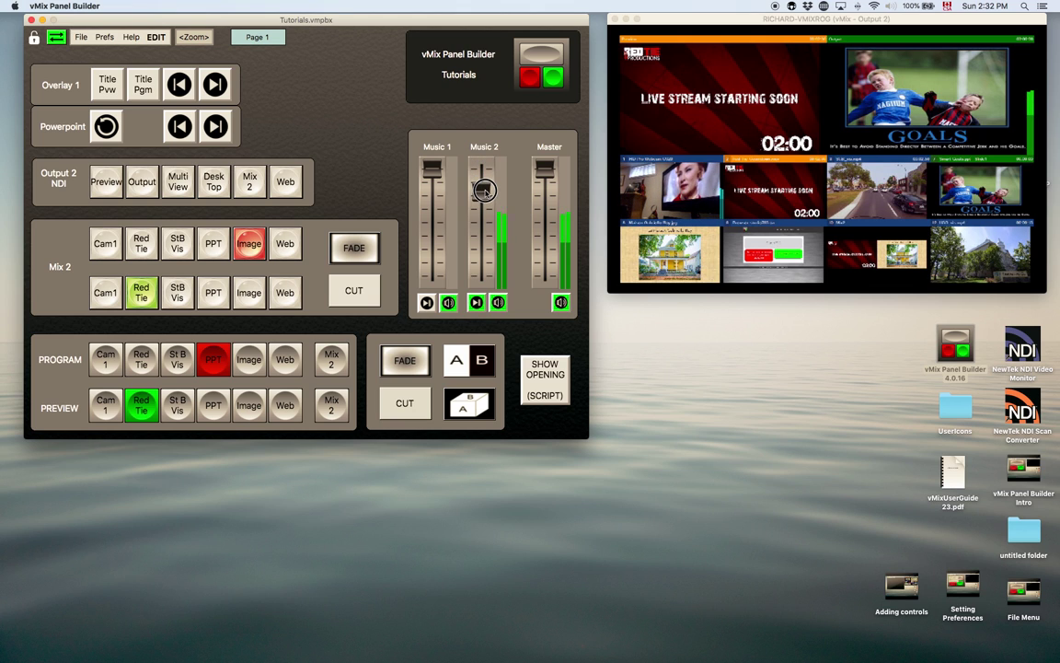
pyautogui.click(499, 303)
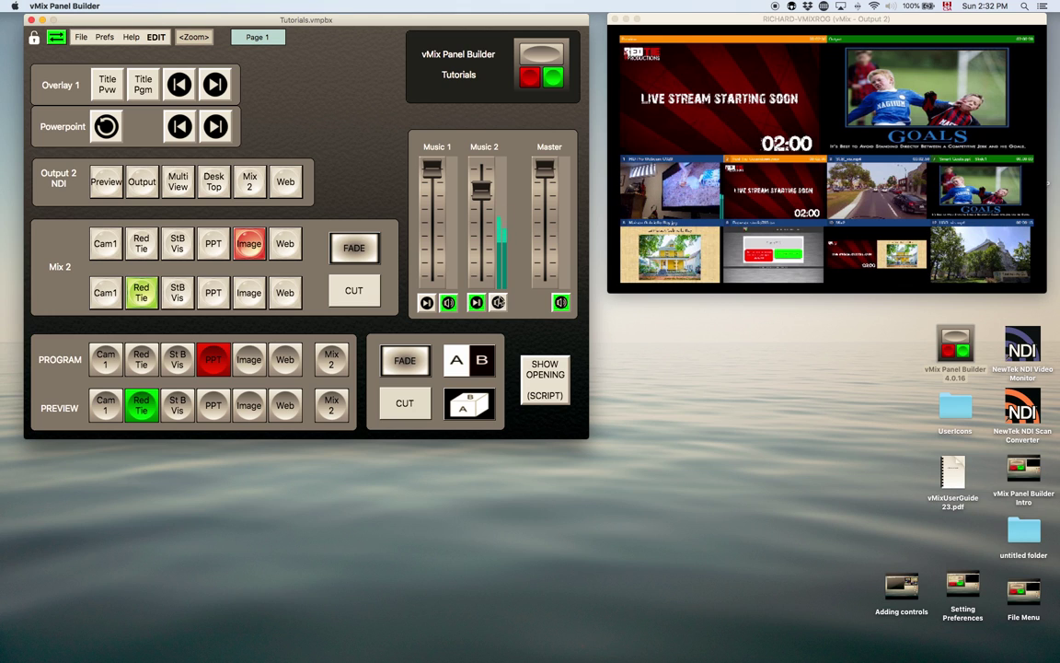
pyautogui.click(498, 302)
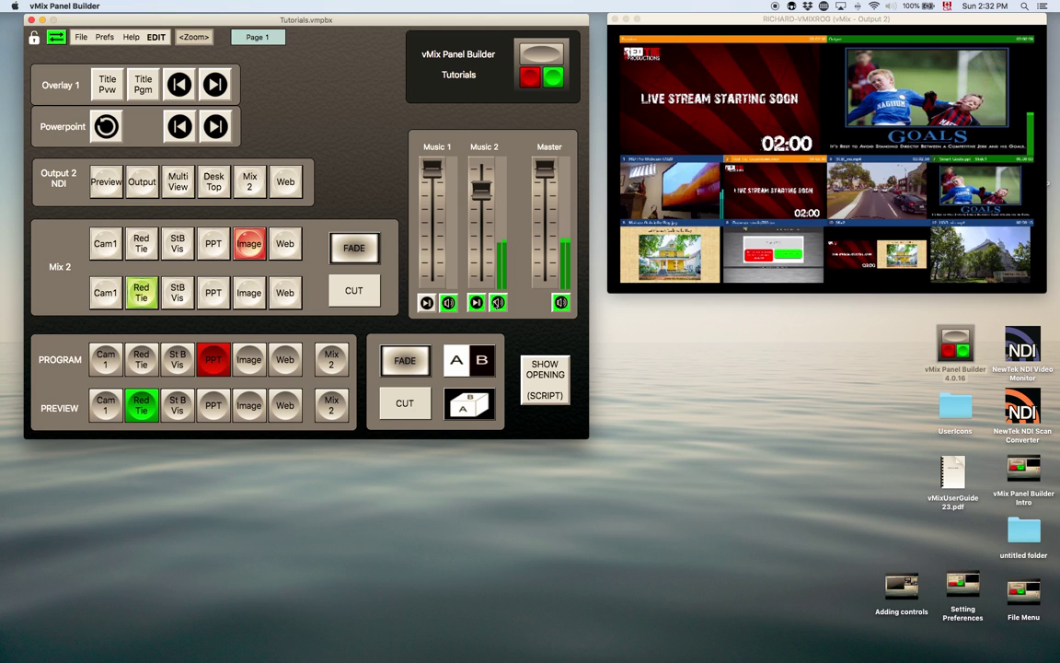
pyautogui.click(498, 301)
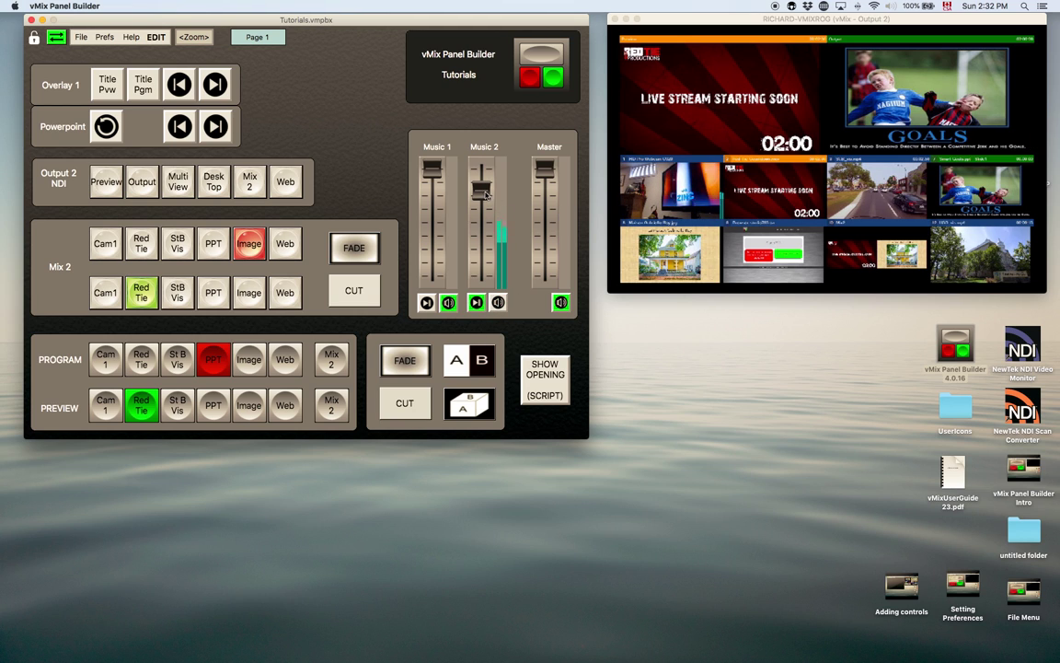
pyautogui.moveTo(485, 193)
pyautogui.mouseDown()
pyautogui.moveTo(482, 230)
pyautogui.moveTo(482, 181)
pyautogui.mouseUp()
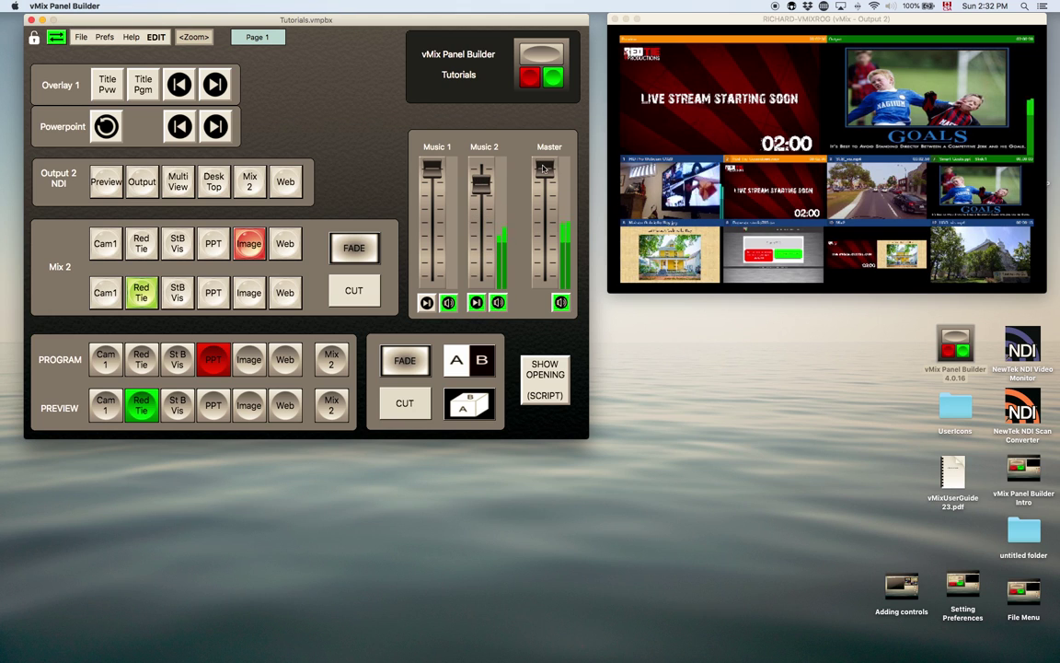
# - Pull the Music 2 fader near the bottom, keep Music 1 at full, and start Music 1
pyautogui.moveTo(481, 181); pyautogui.dragTo(546, 168)
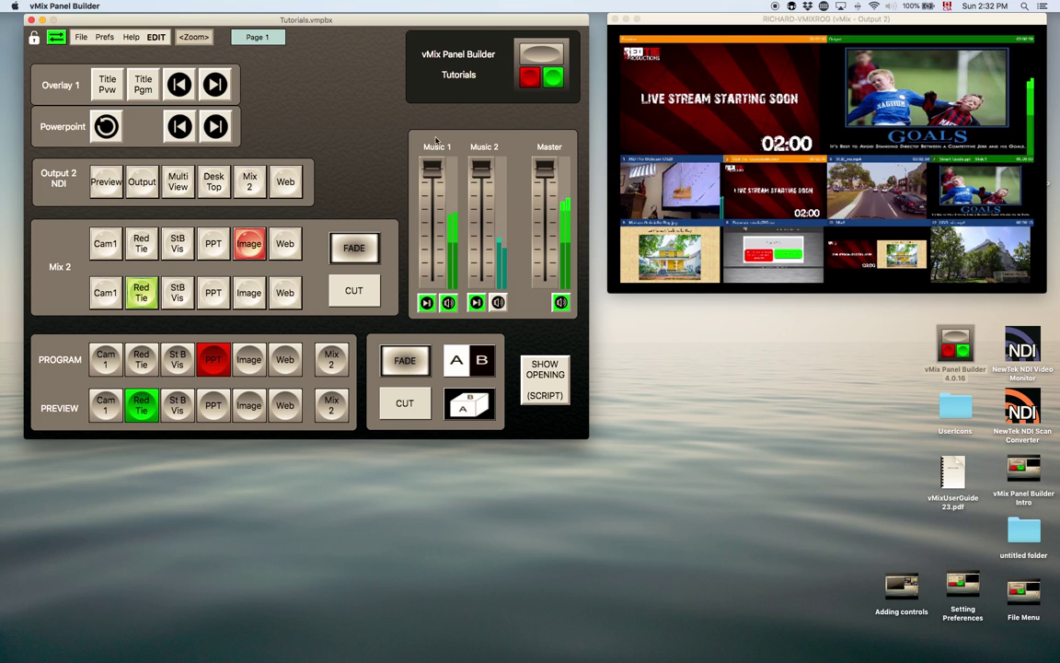
pyautogui.moveTo(431, 168)
pyautogui.mouseDown()
pyautogui.moveTo(432, 225)
pyautogui.moveTo(431, 163)
pyautogui.moveTo(434, 172)
pyautogui.mouseUp()
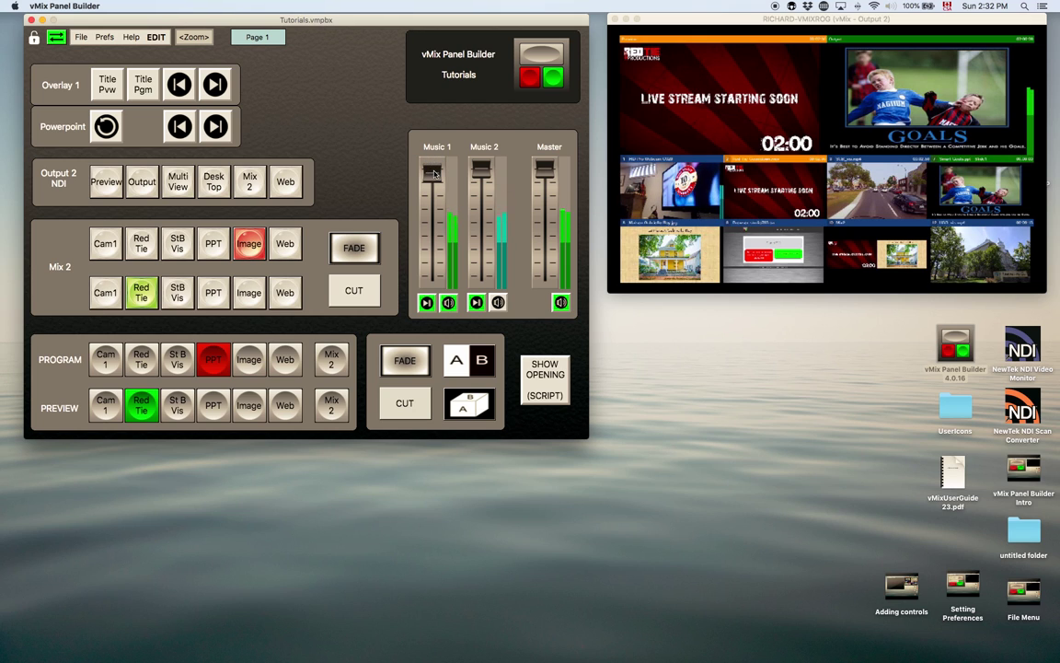
pyautogui.click(427, 302)
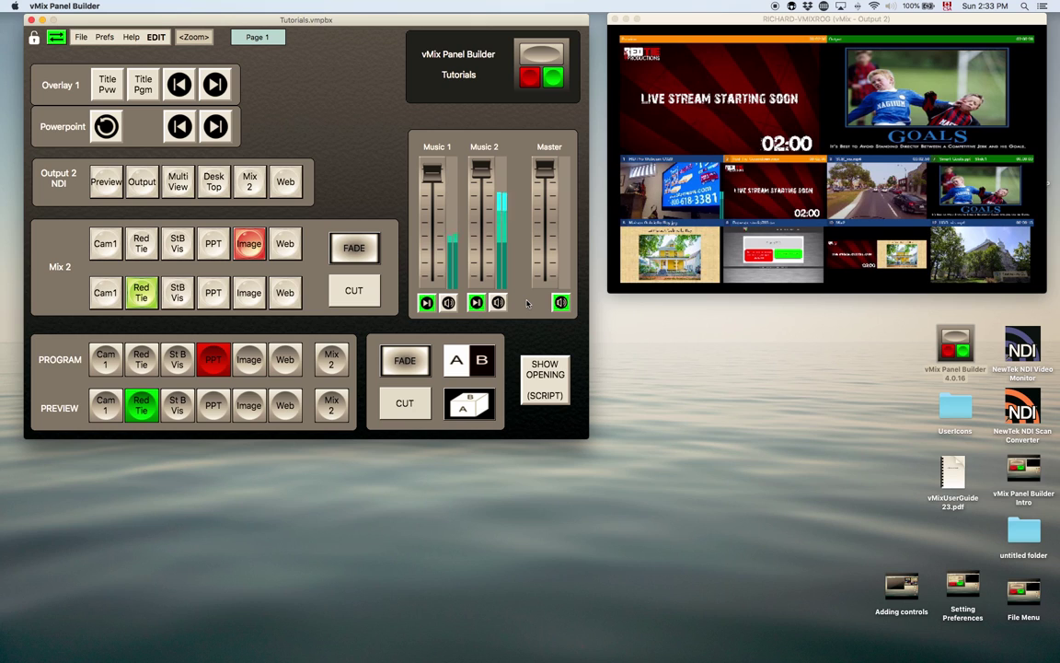
pyautogui.click(153, 38)
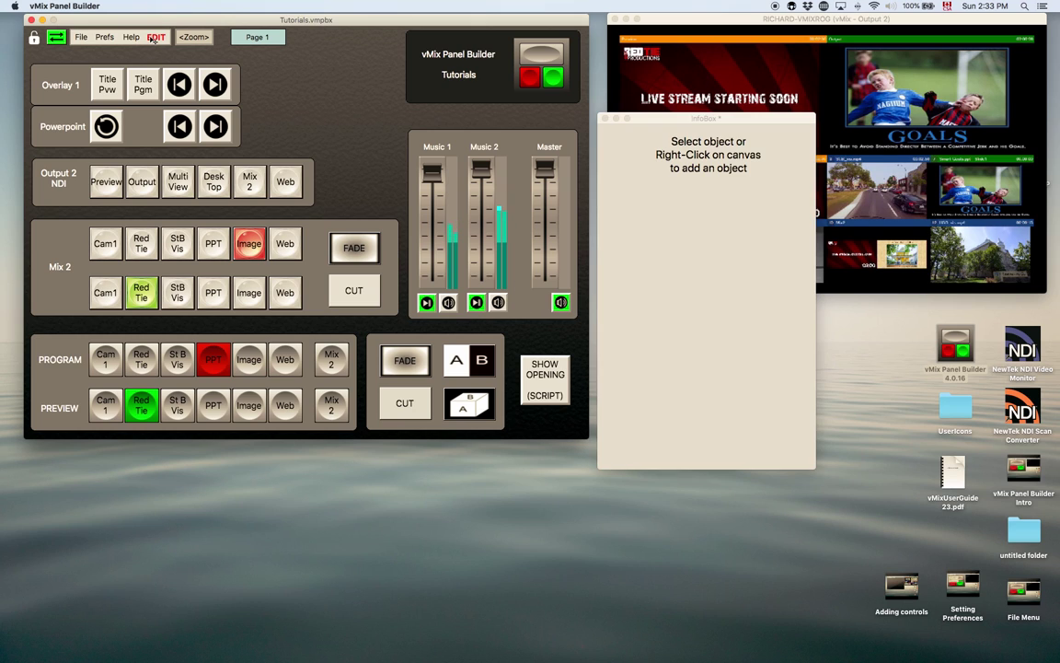
pyautogui.click(331, 361)
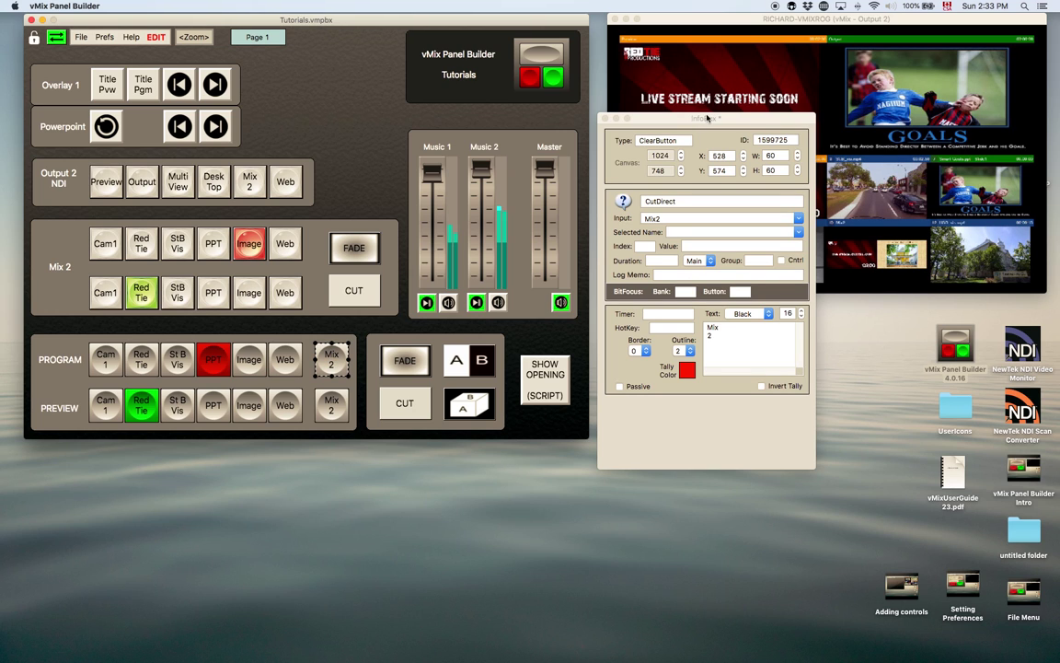
pyautogui.moveTo(707, 117); pyautogui.dragTo(692, 49)
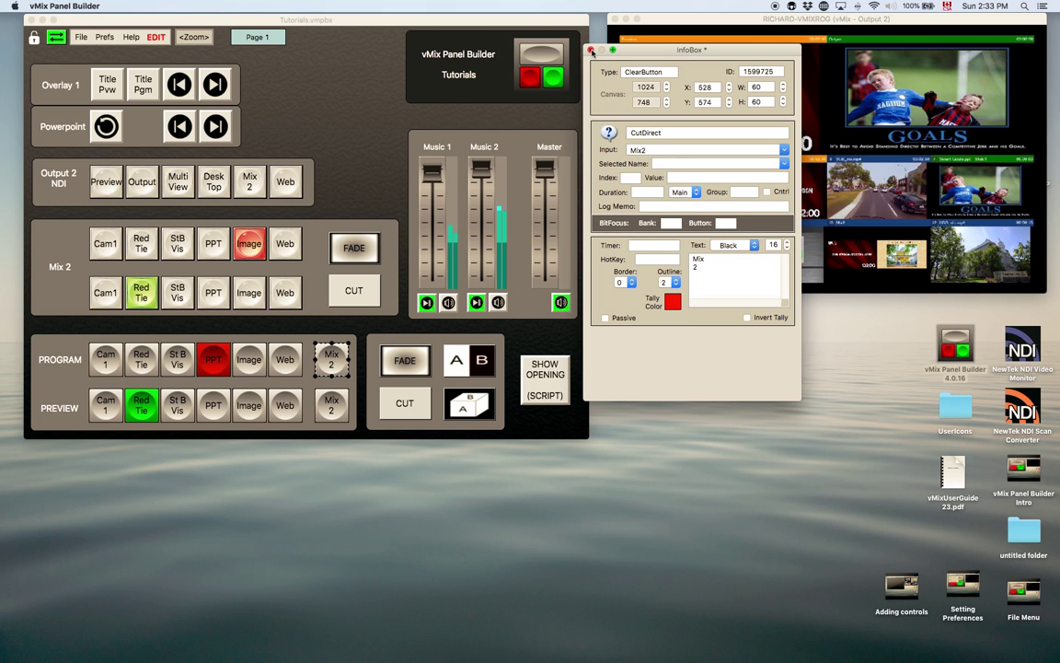
pyautogui.click(591, 51)
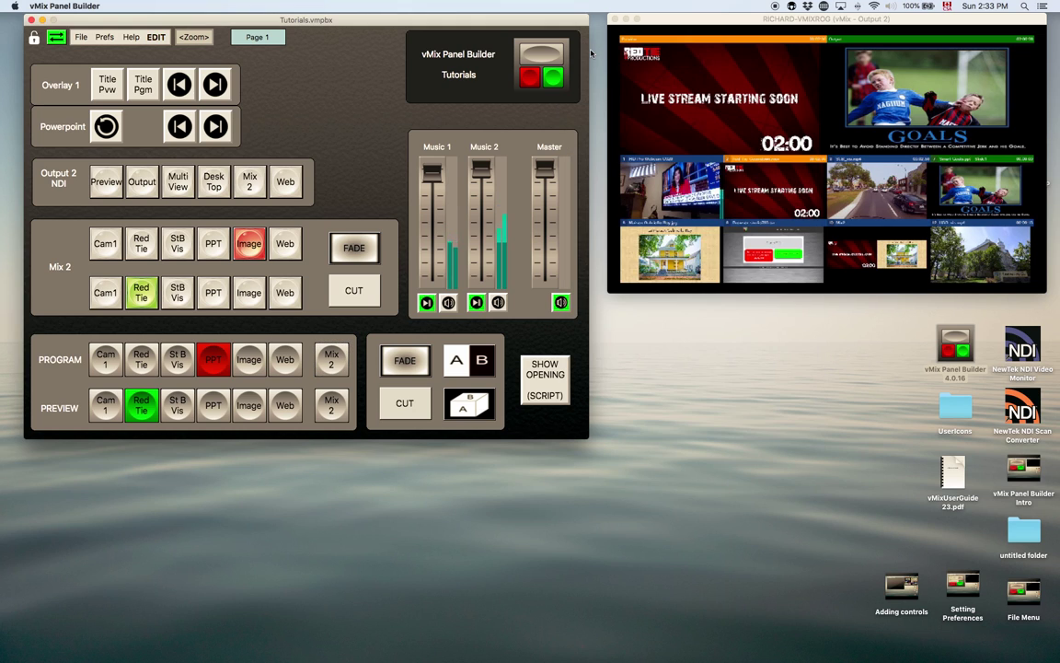